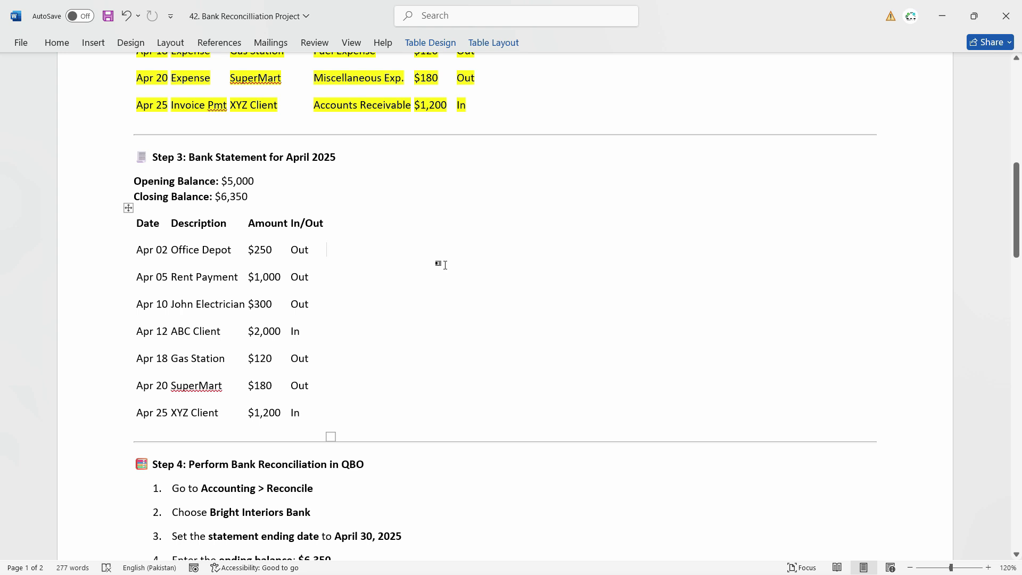
Step: Switch from the Word project document to QuickBooks in Chrome and open the bank account reconciliation form
scroll(373, 207, up, 3)
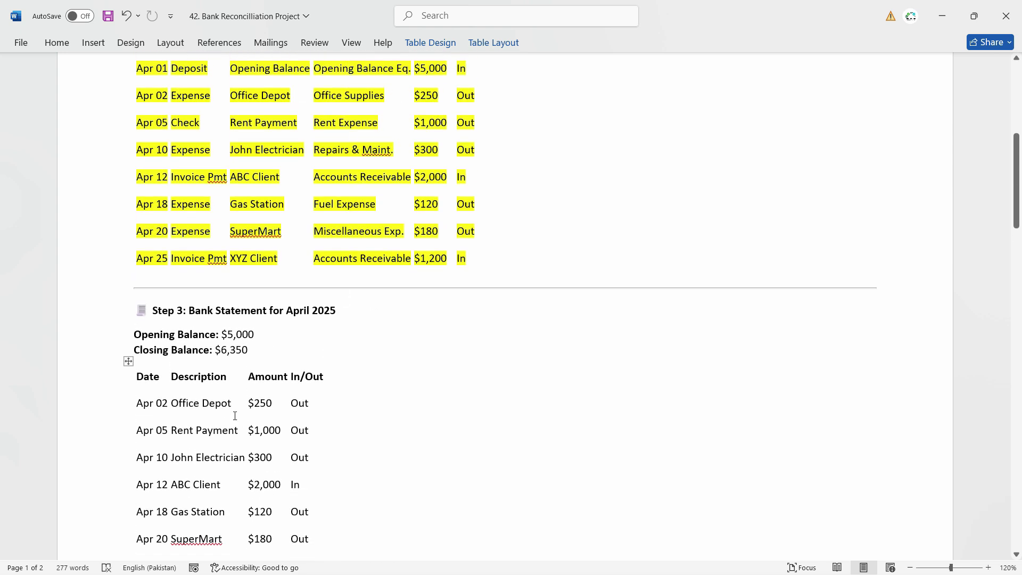
scroll(229, 330, down, 3)
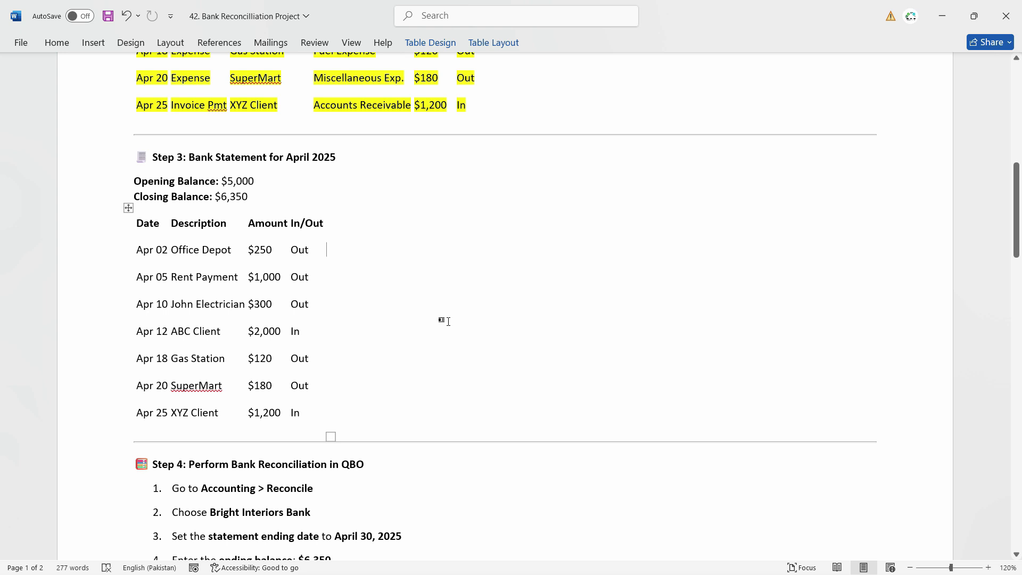
key(alt+Tab)
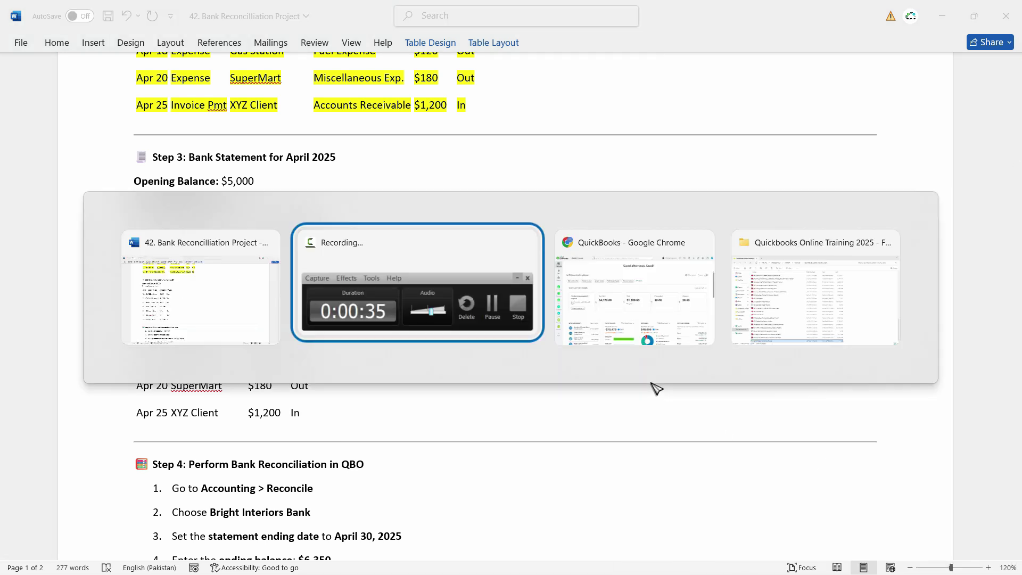
key(alt+Tab)
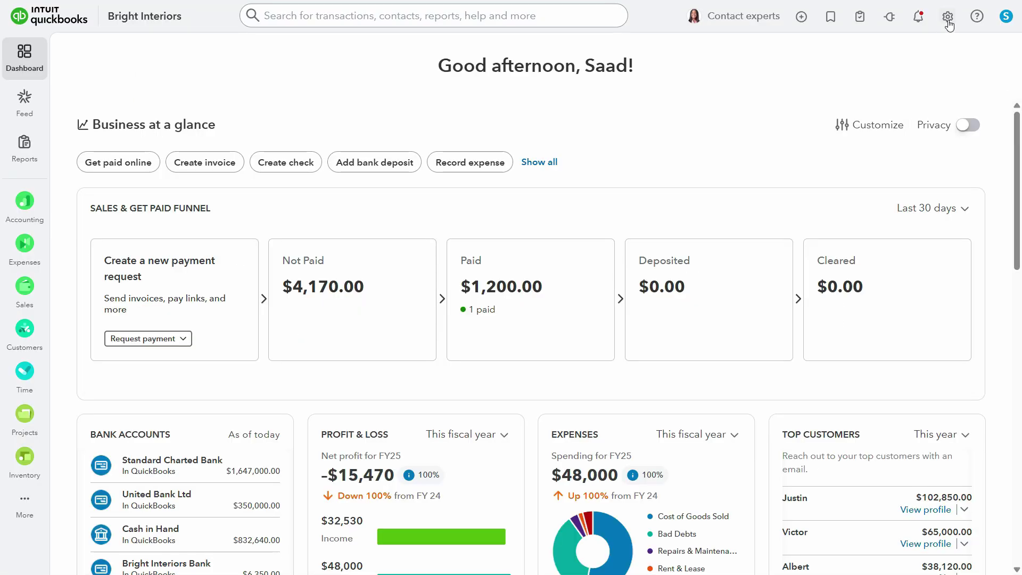
click(948, 18)
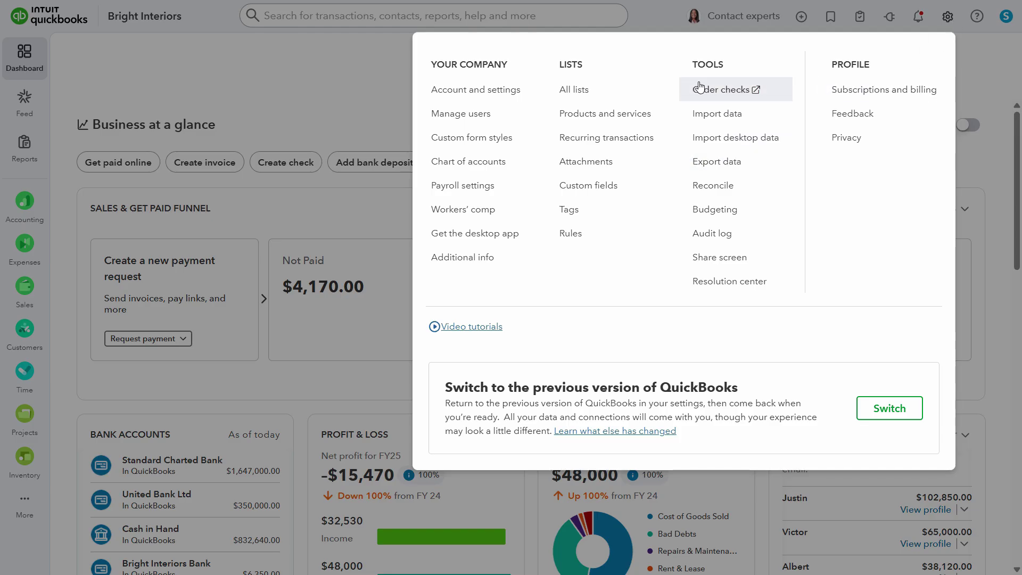
click(730, 187)
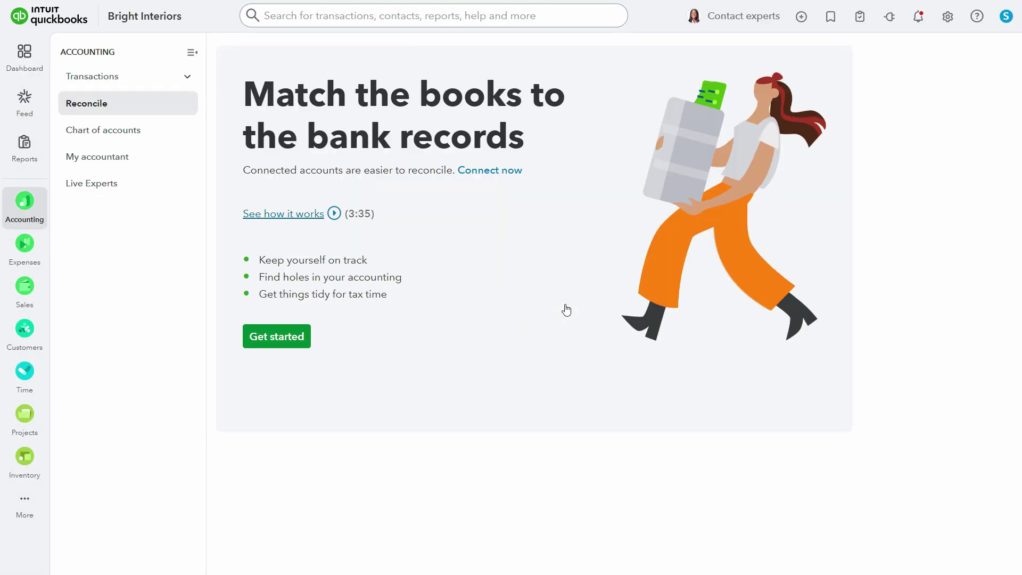
click(258, 345)
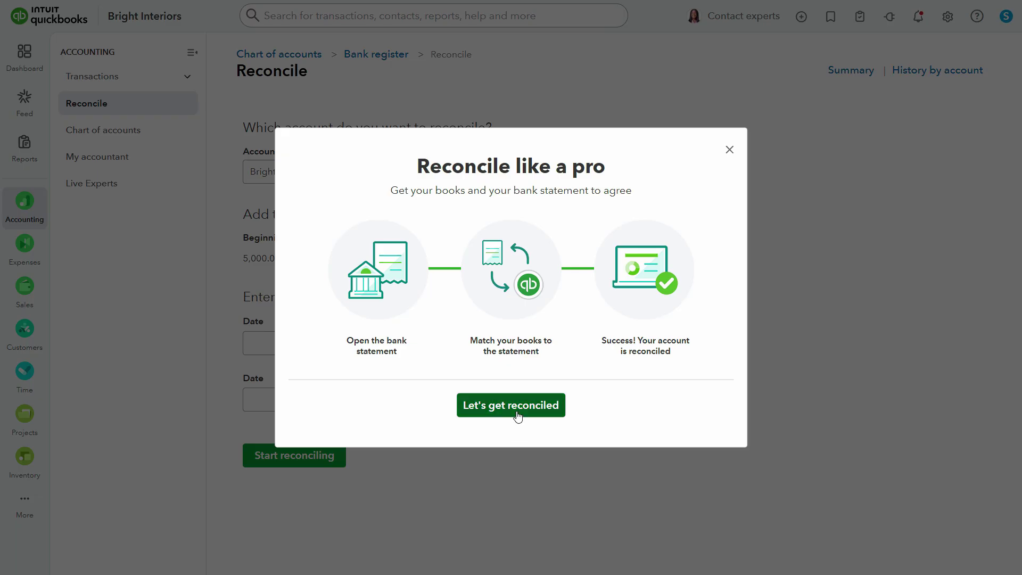
click(514, 413)
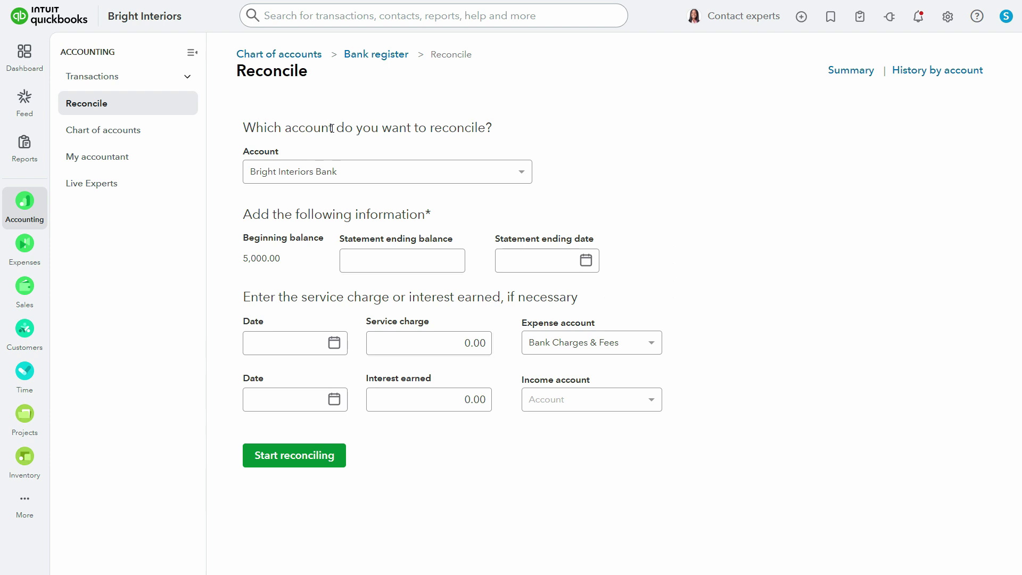
Step: Choose Bright Interiors Bank as the account to reconcile and check its beginning balance against the opening balance in the Word statement
click(448, 173)
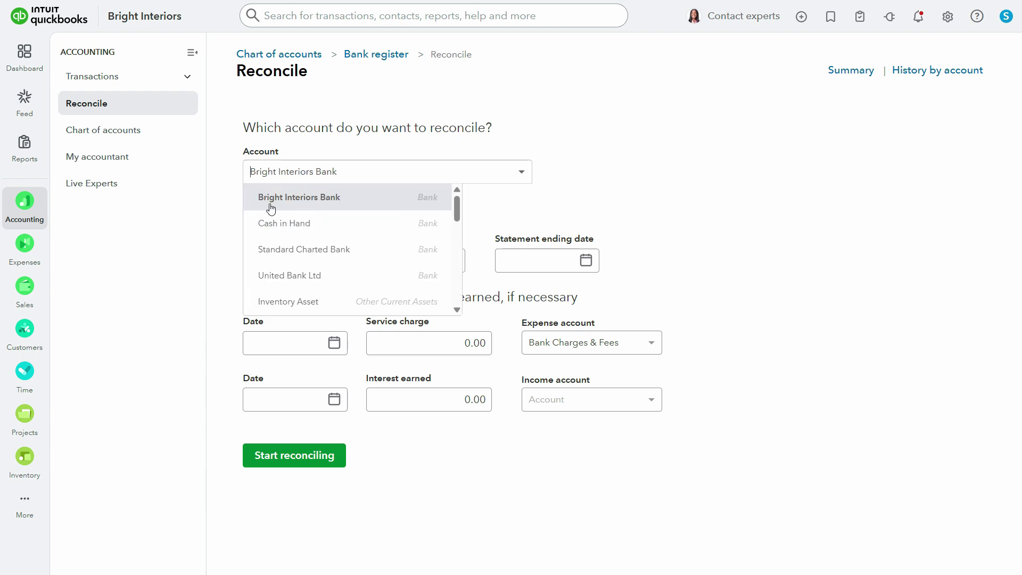
click(330, 203)
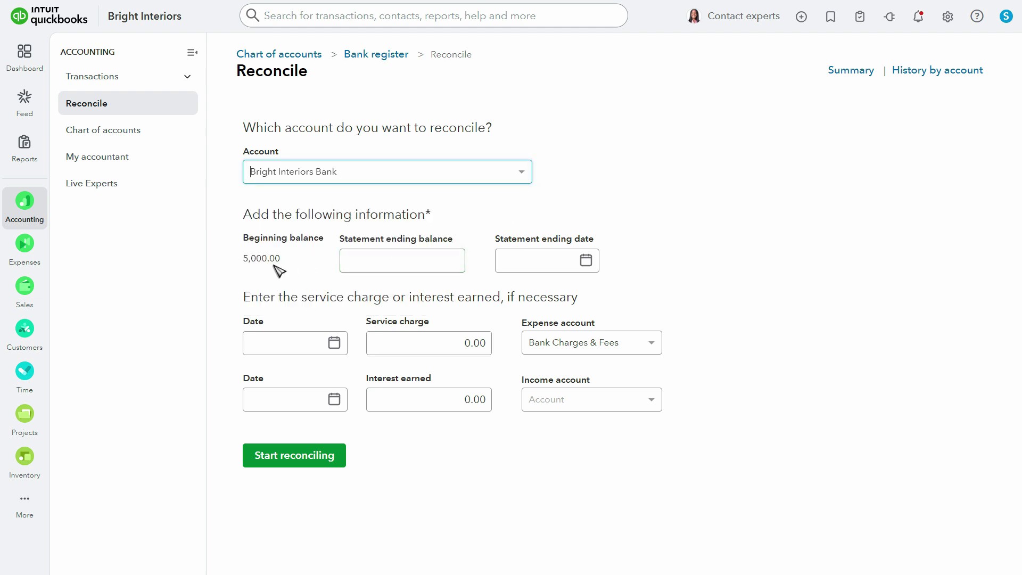
key(alt+Tab)
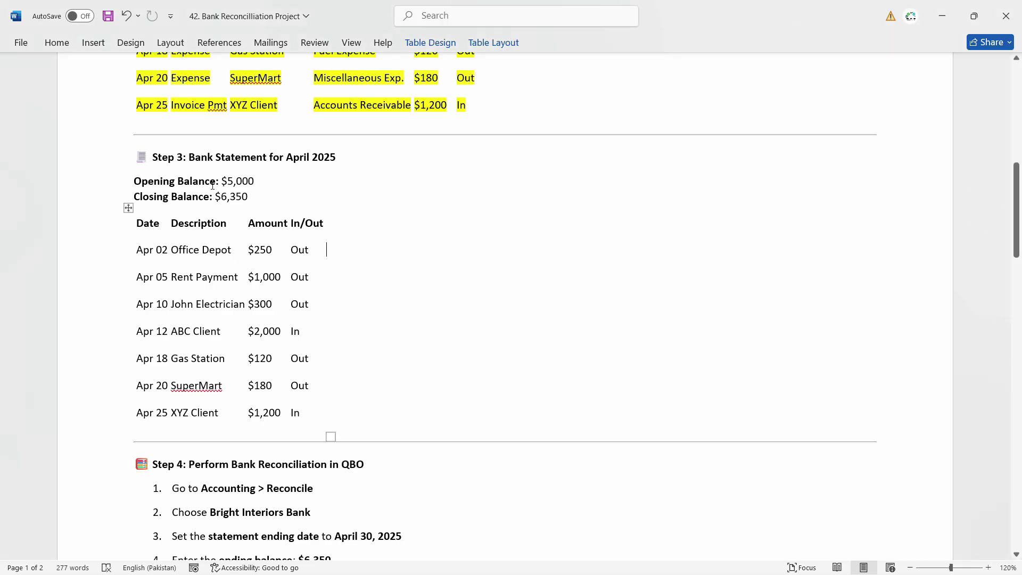
double_click(260, 181)
key(alt+Tab)
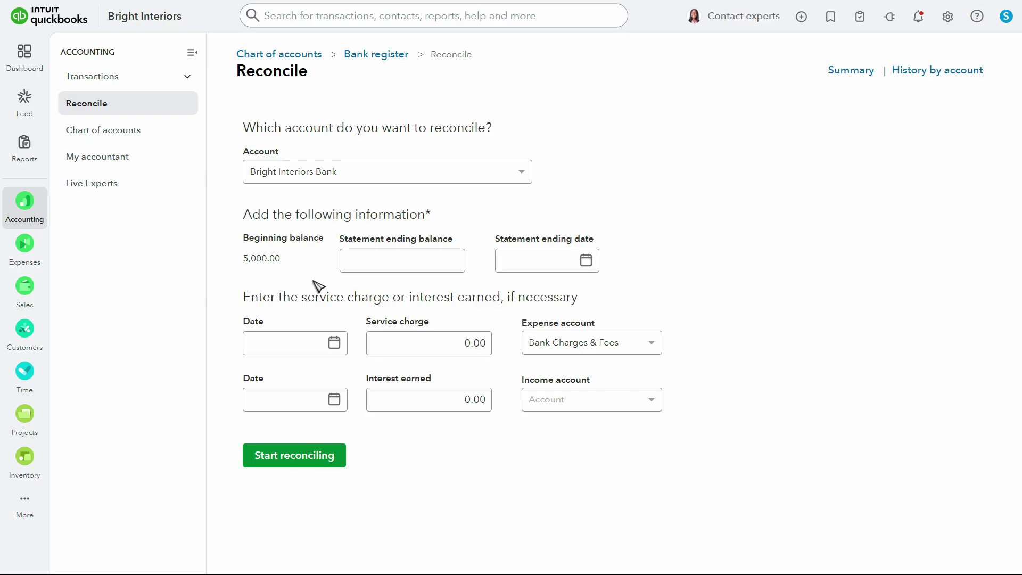
Step: Look up the closing balance in the Word bank statement and enter 6,350 as the statement ending balance in QuickBooks
click(422, 260)
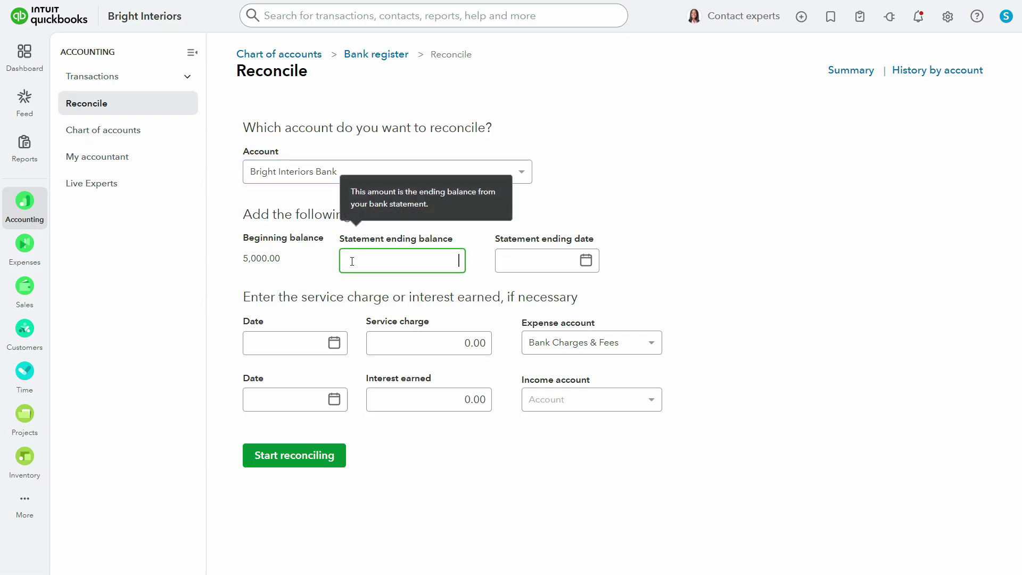
key(alt+Tab)
drag(250, 197, 221, 197)
click(251, 198)
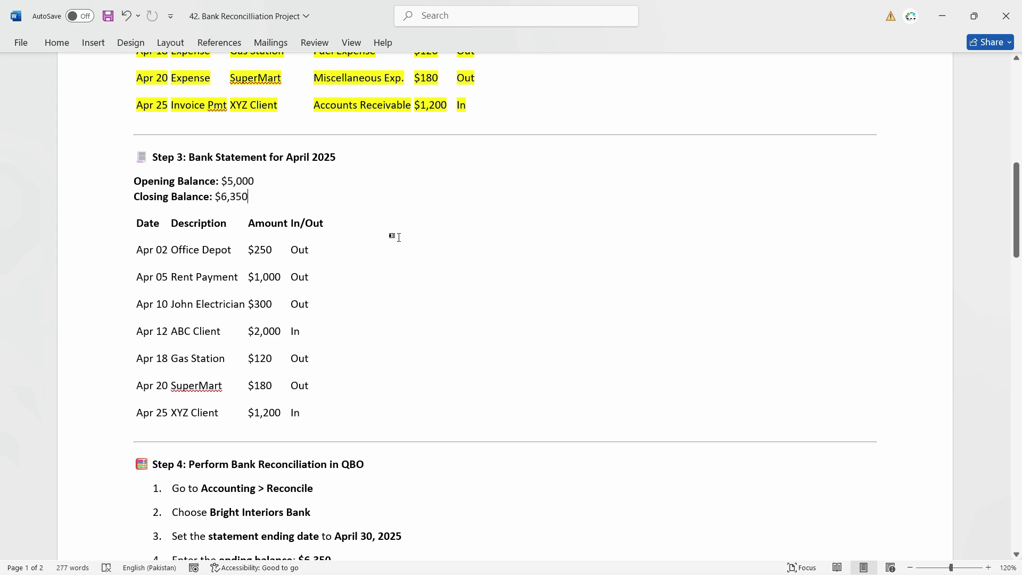
key(alt+Tab)
click(459, 260)
text(6,350)
key(Tab)
Step: Set the statement ending date to 30/04/2025
key(alt+Tab)
key(alt+Tab)
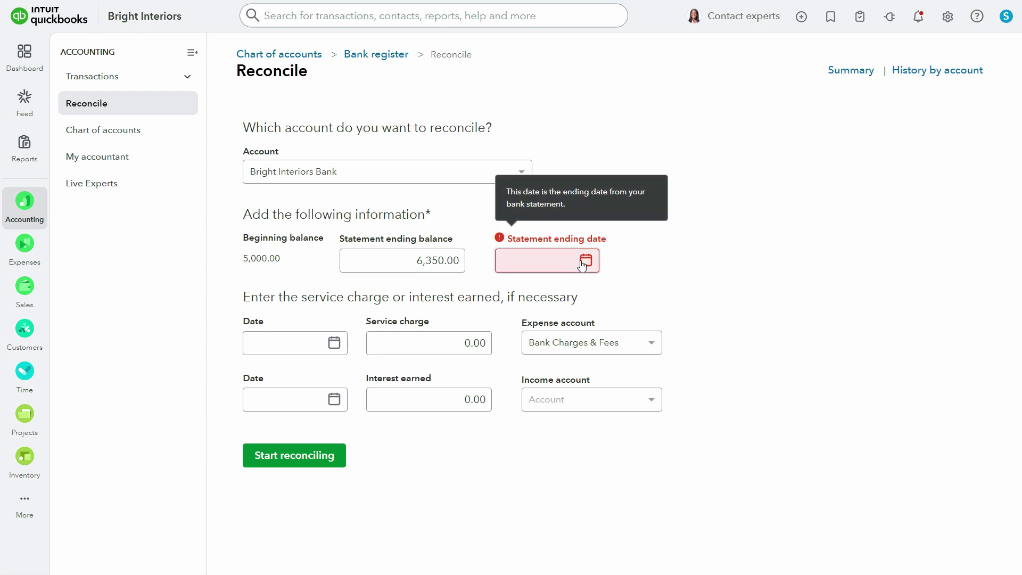
click(586, 260)
click(513, 300)
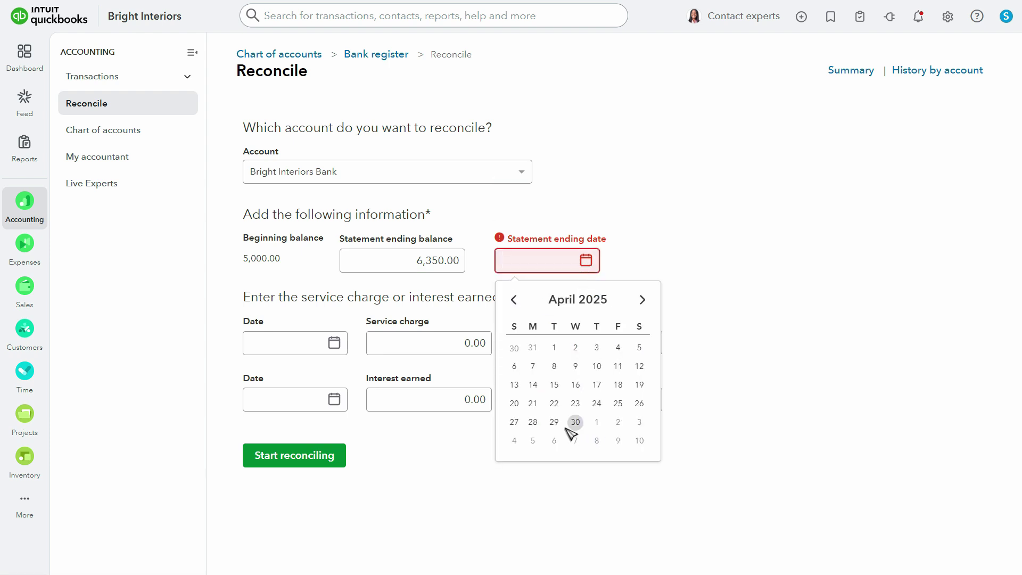
click(575, 422)
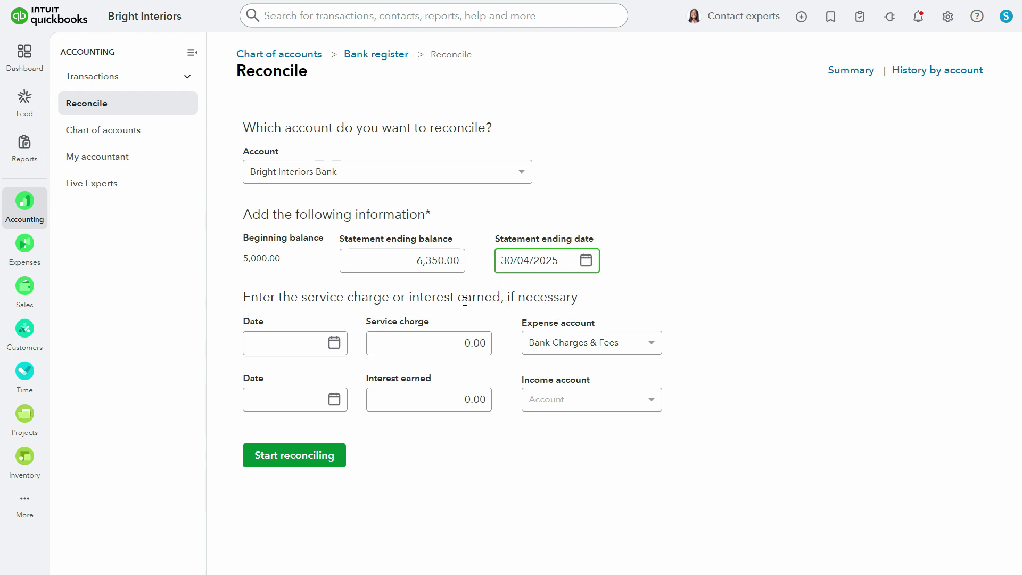
Step: Check the Word bank statement for service charges or interest, and start reconciling in QuickBooks with those fields left empty
key(alt+Tab)
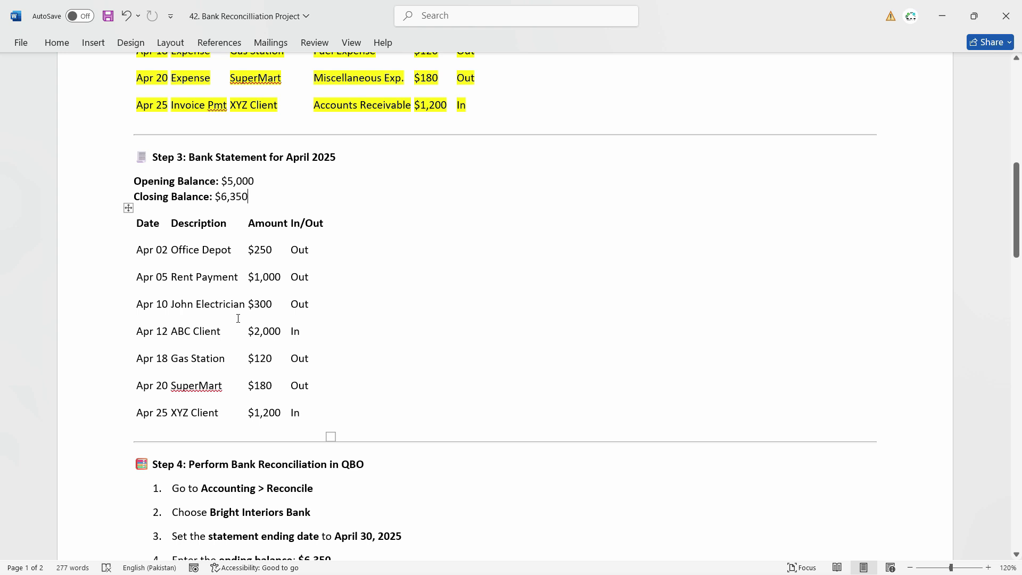
scroll(237, 319, up, 3)
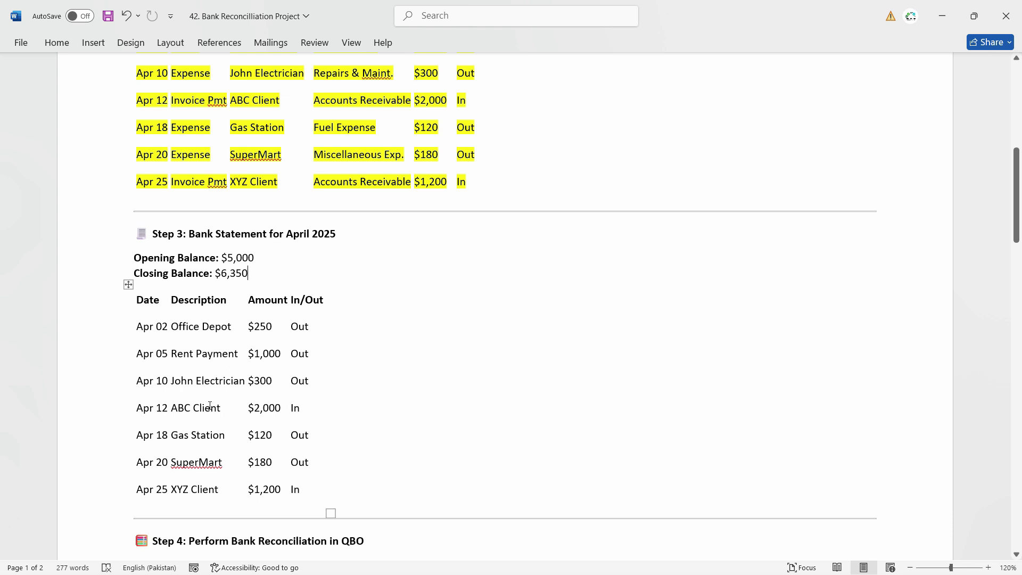
key(alt+Tab)
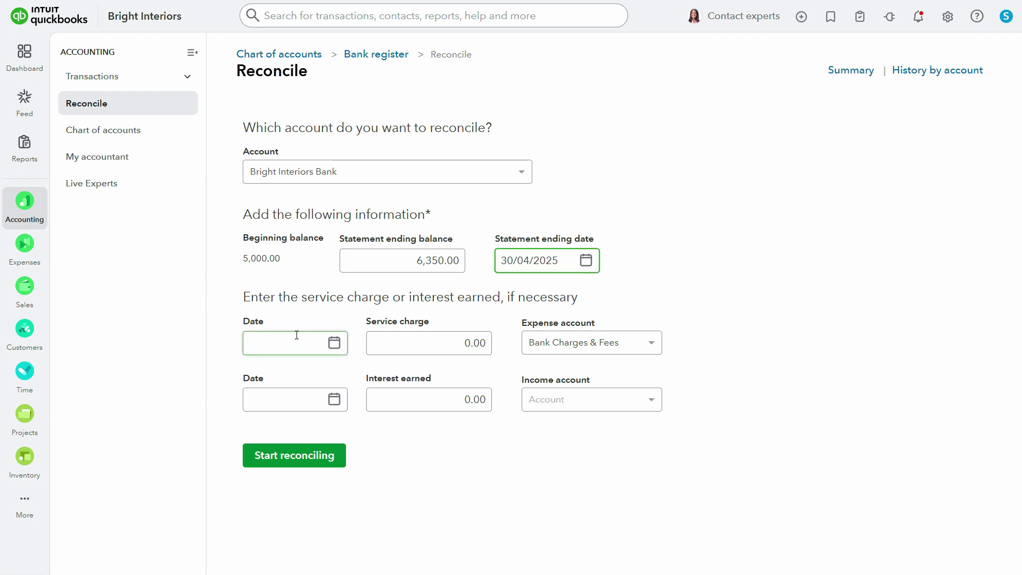
click(267, 346)
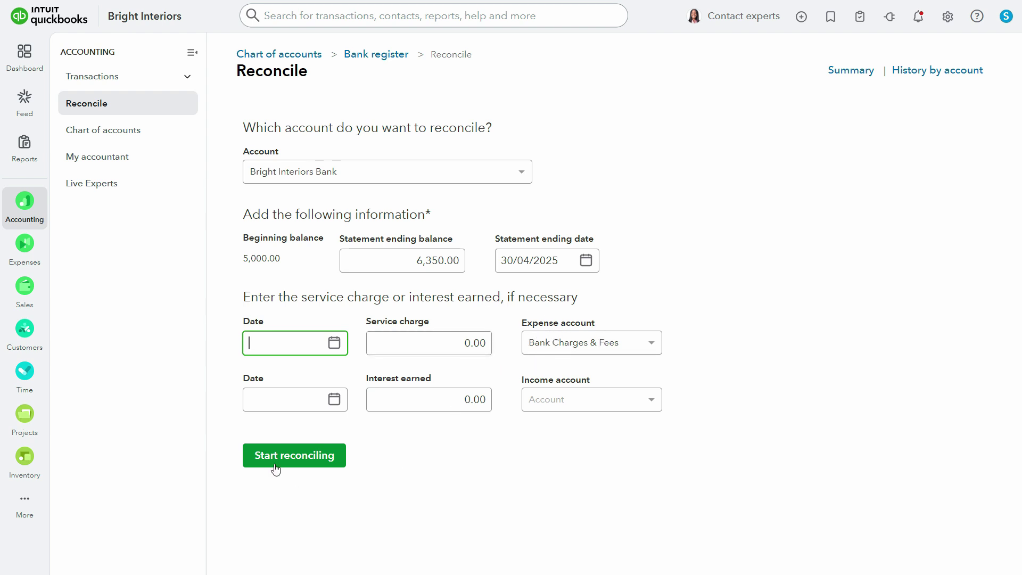
key(alt+Tab)
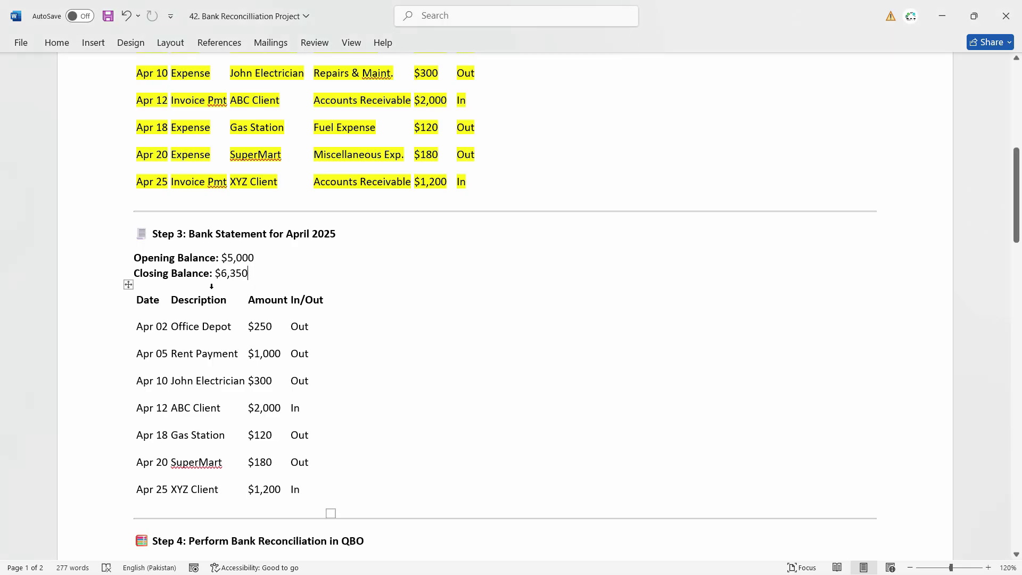
key(alt+Tab)
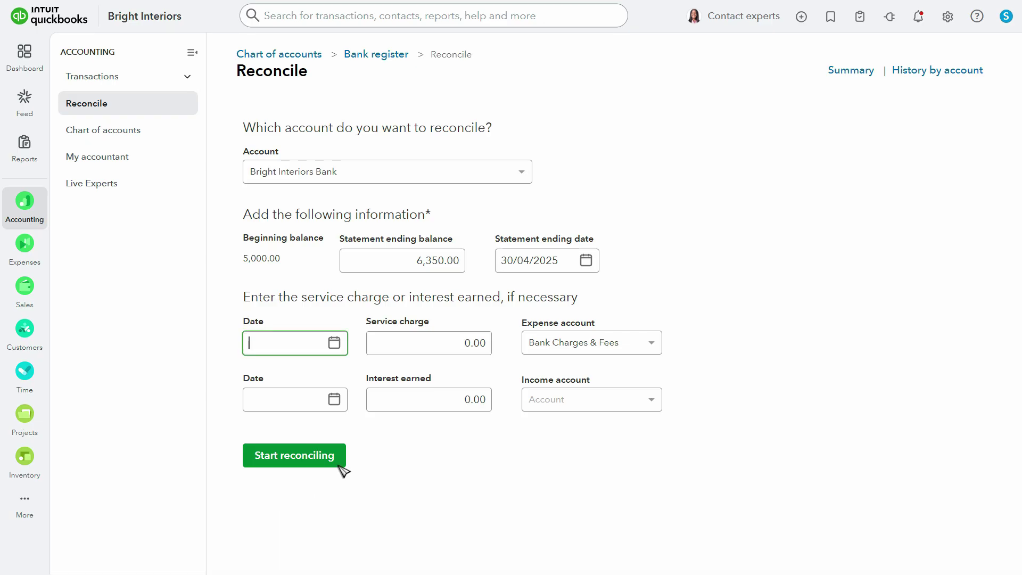
click(283, 456)
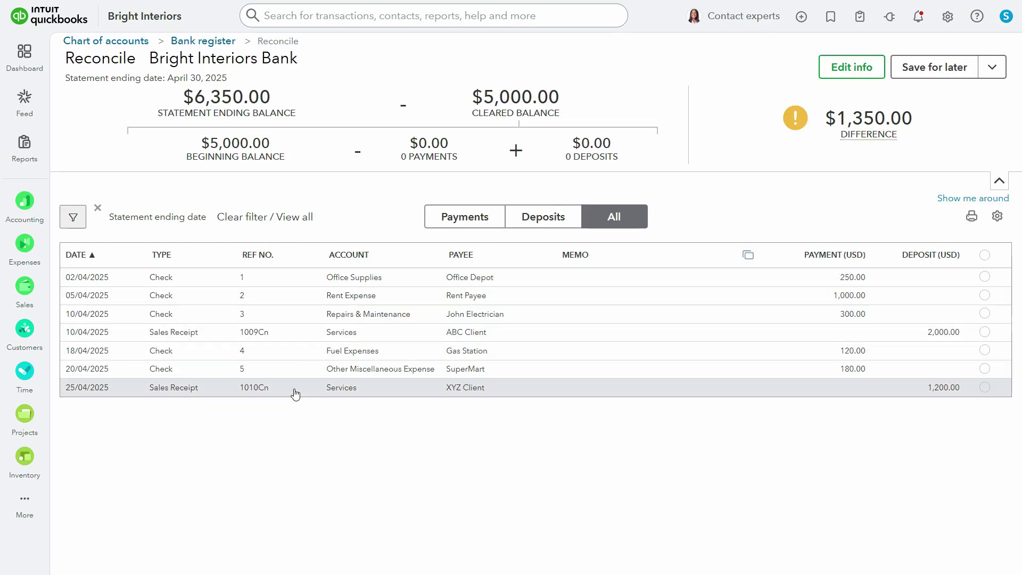
Step: Decline selecting all transactions at once, and compare the listed QuickBooks transactions with the April 2025 bank statement in Word
click(984, 256)
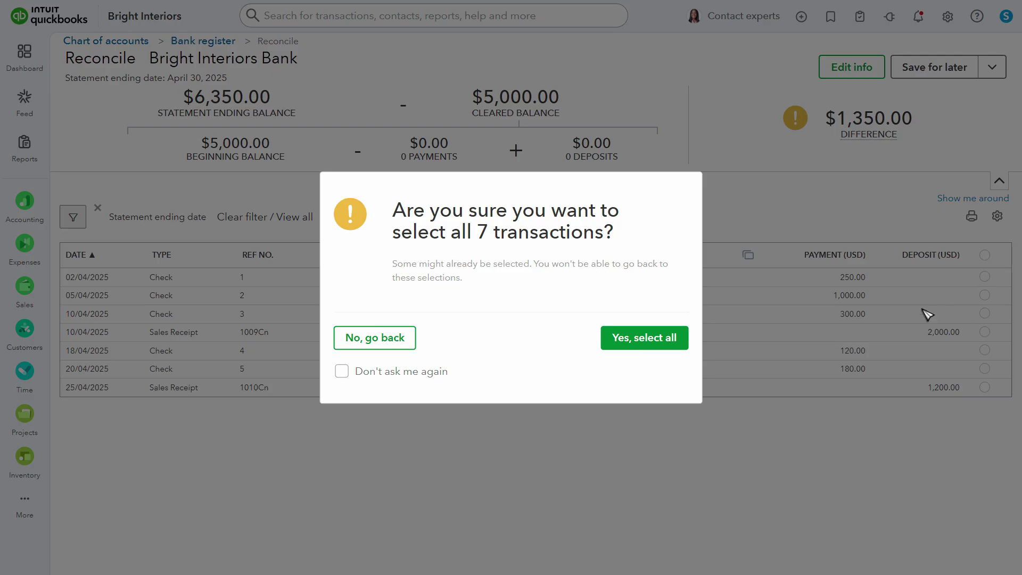
click(385, 350)
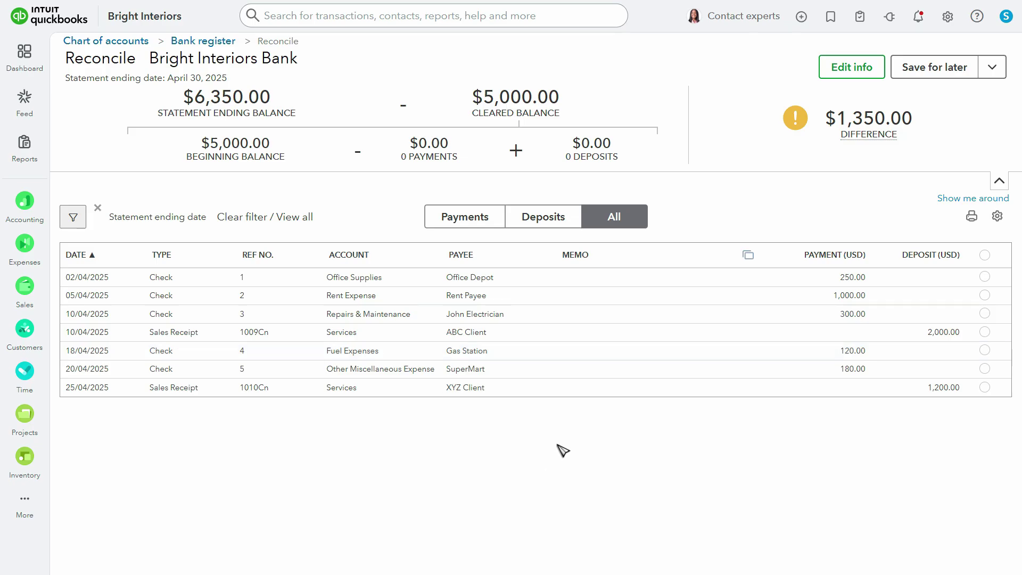
mouse_move(846, 135)
key(alt+Tab)
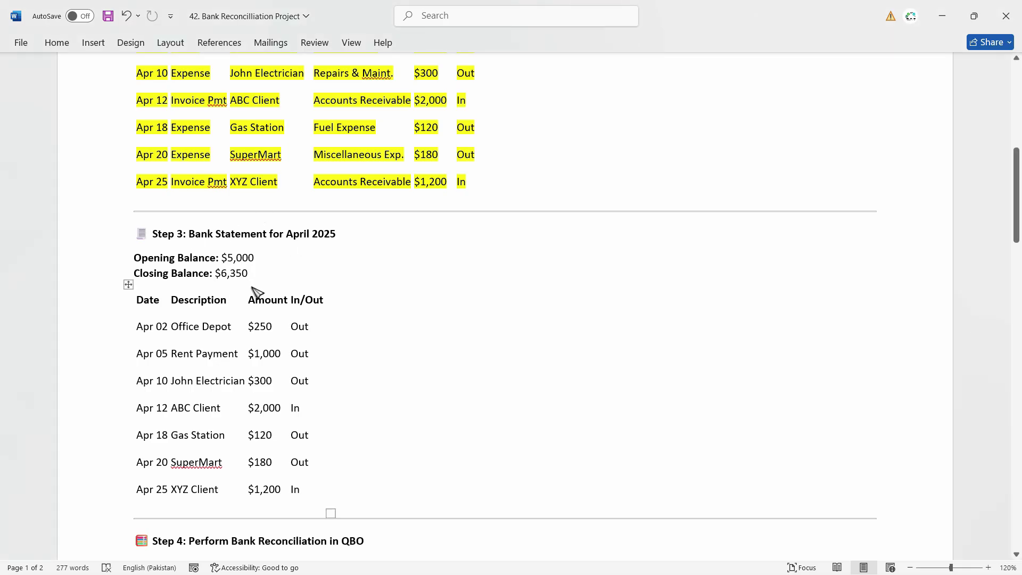
key(alt+Tab)
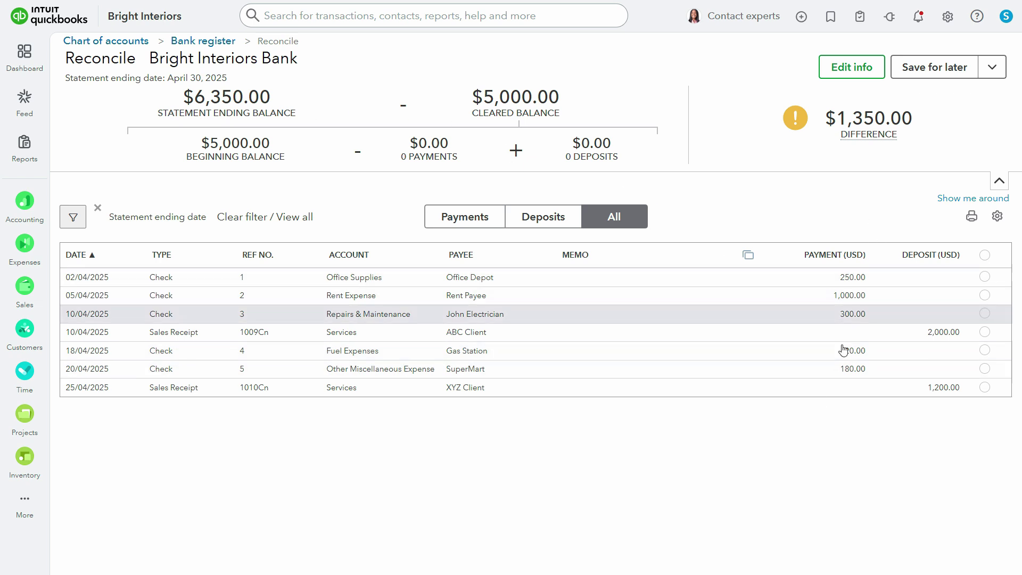
key(alt+Tab)
scroll(362, 255, up, 3)
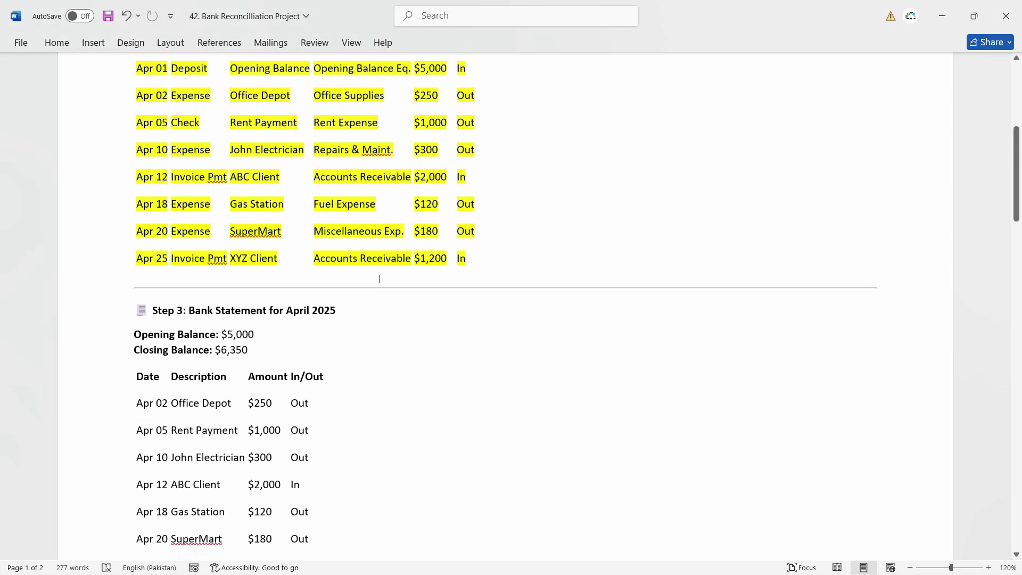
scroll(380, 280, up, 3)
scroll(325, 421, down, 4)
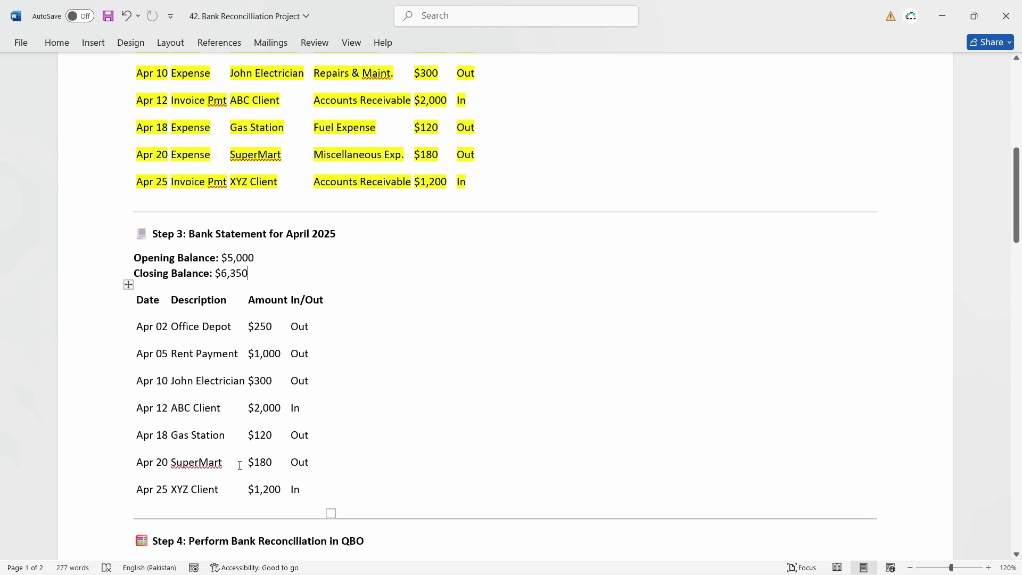
key(alt+Tab)
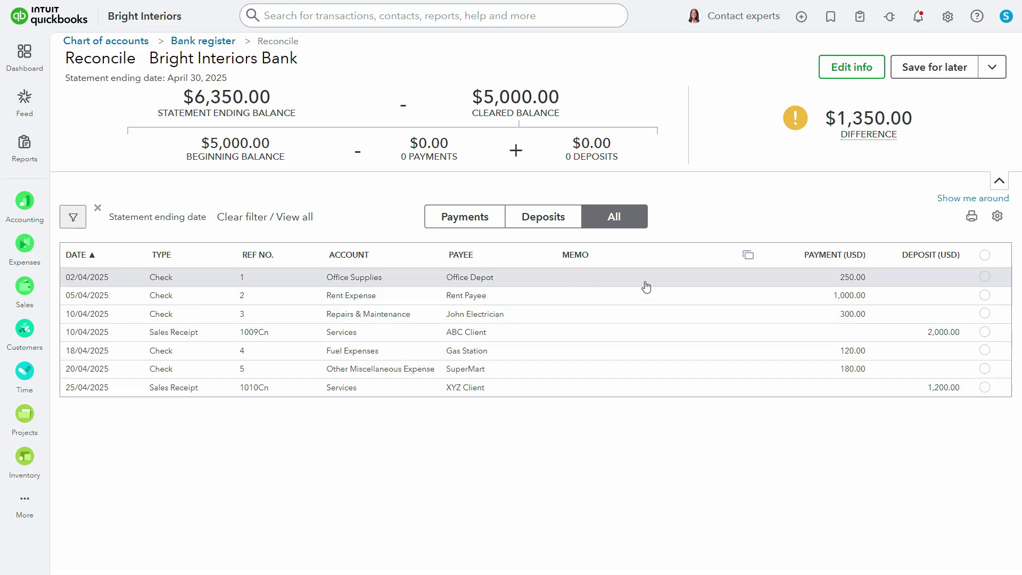
Step: Mark the 02/04/2025 Office Depot payment as cleared in QuickBooks, and highlight its $250 amount in yellow in the Word bank statement
click(985, 276)
key(alt+Tab)
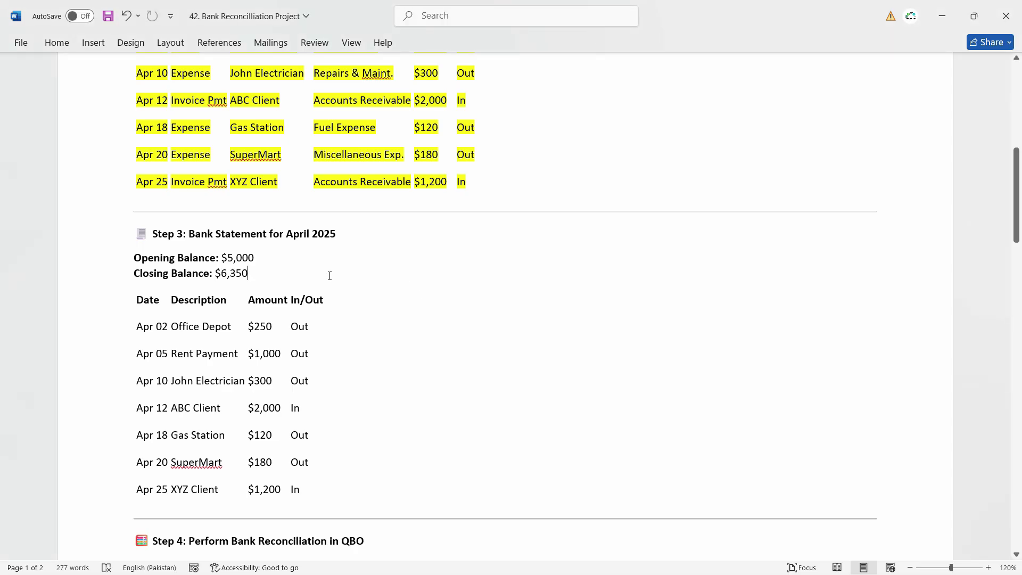
double_click(266, 328)
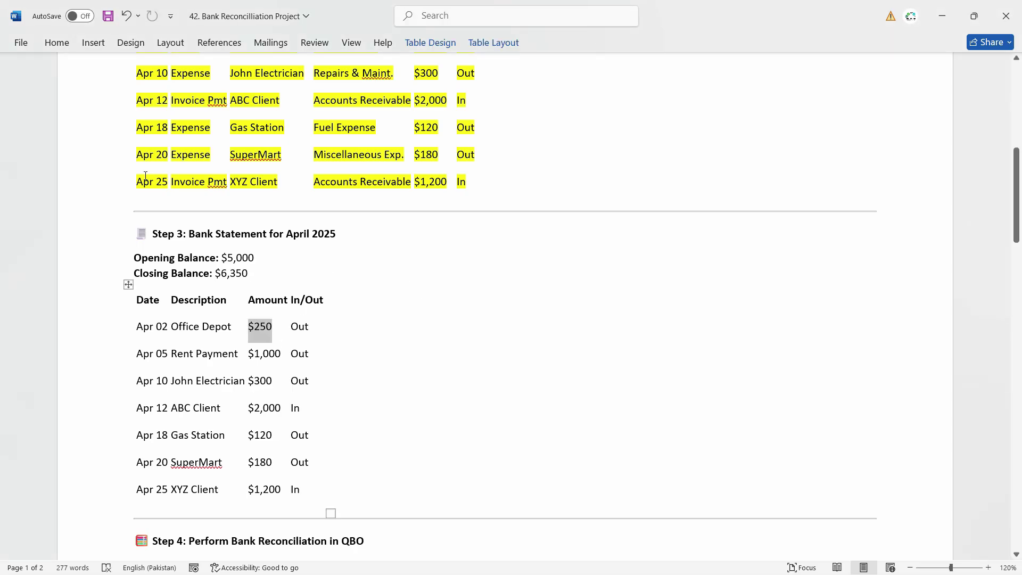
click(57, 43)
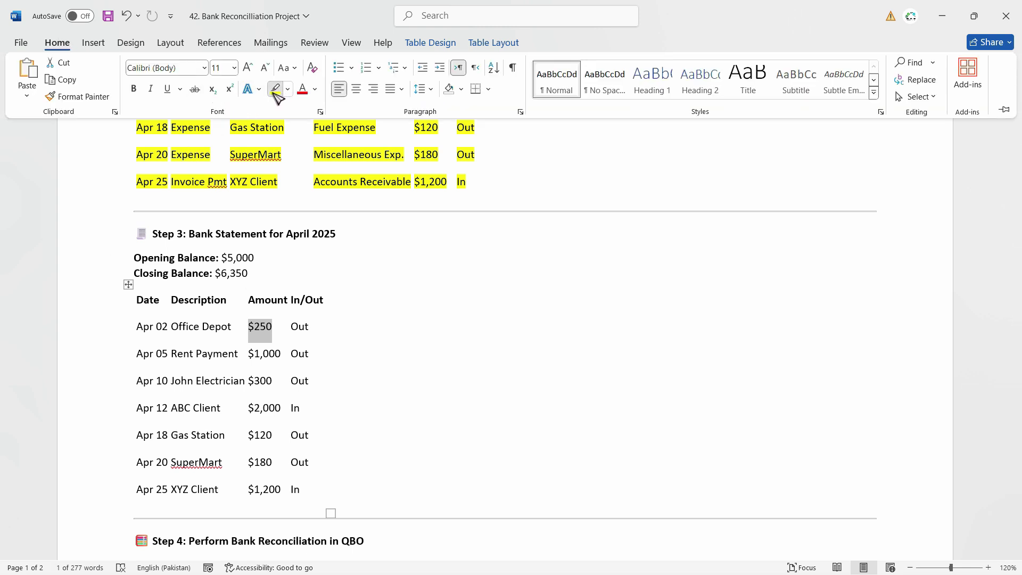
click(275, 88)
click(433, 433)
scroll(354, 337, up, 2)
scroll(346, 328, up, 5)
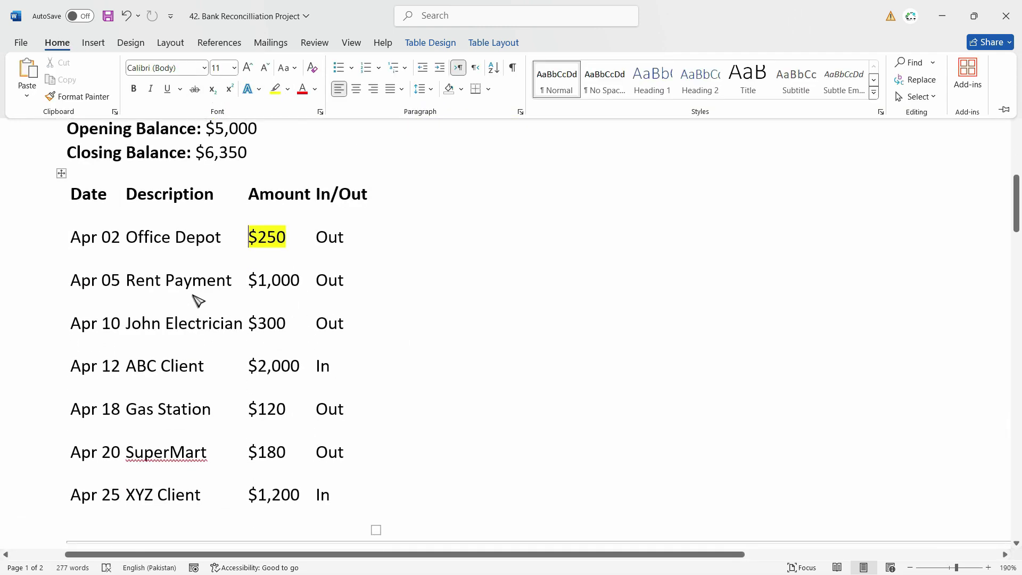
Step: Mark the 05/04/2025 Rent Payee payment of 1,000.00 as cleared in QuickBooks, and select the Rent Payment description and amount in the Word bank statement
key(Escape)
drag(294, 280, 237, 285)
key(alt+Tab)
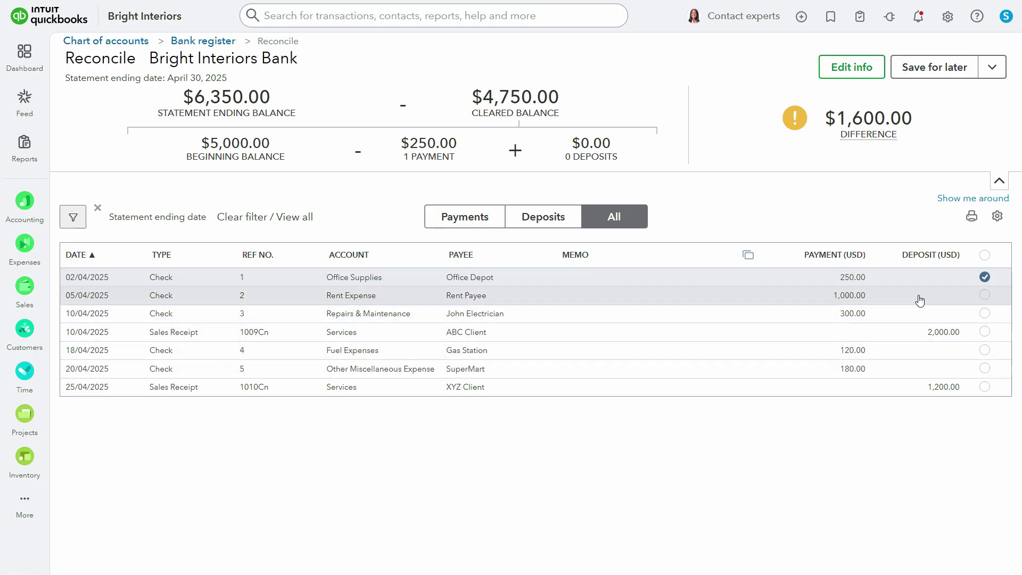
click(984, 294)
key(alt+Tab)
drag(130, 281, 287, 282)
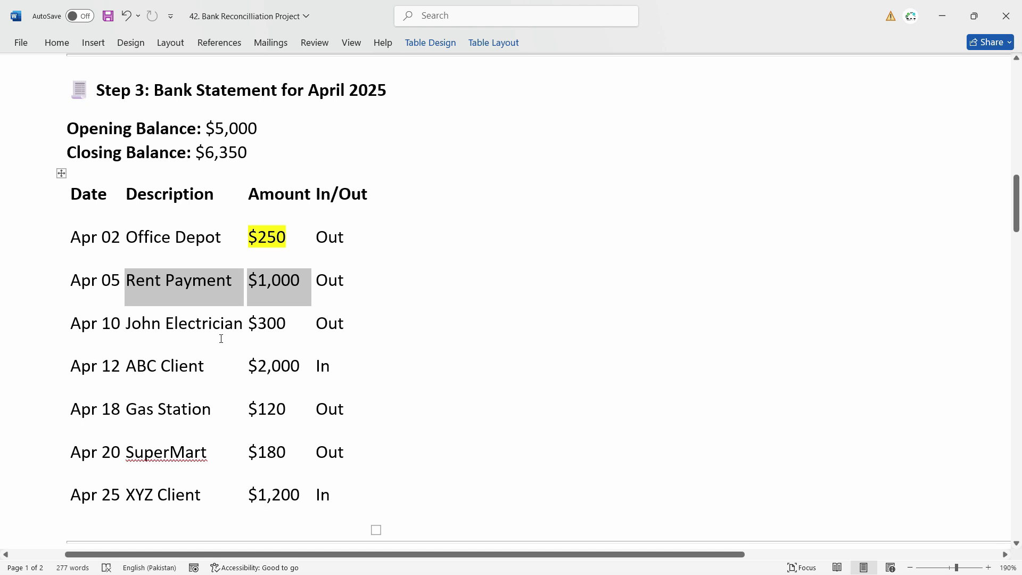
Step: Mark the 10/04/2025 Repairs & Maintenance payment as cleared in QuickBooks, and highlight the Apr 05 and Apr 10 rows in yellow in the Word statement
key(alt+Tab)
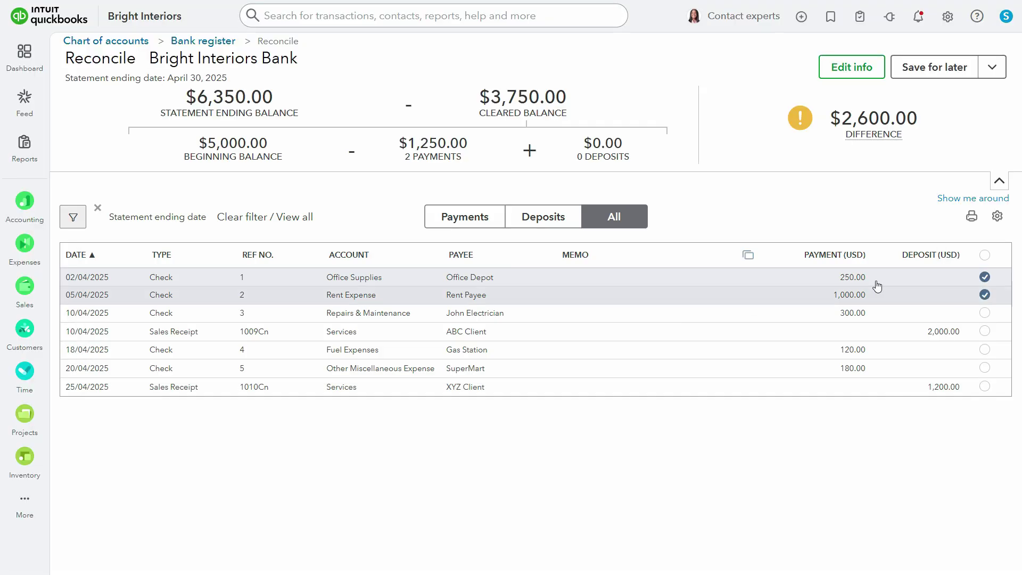
click(985, 313)
key(alt+Tab)
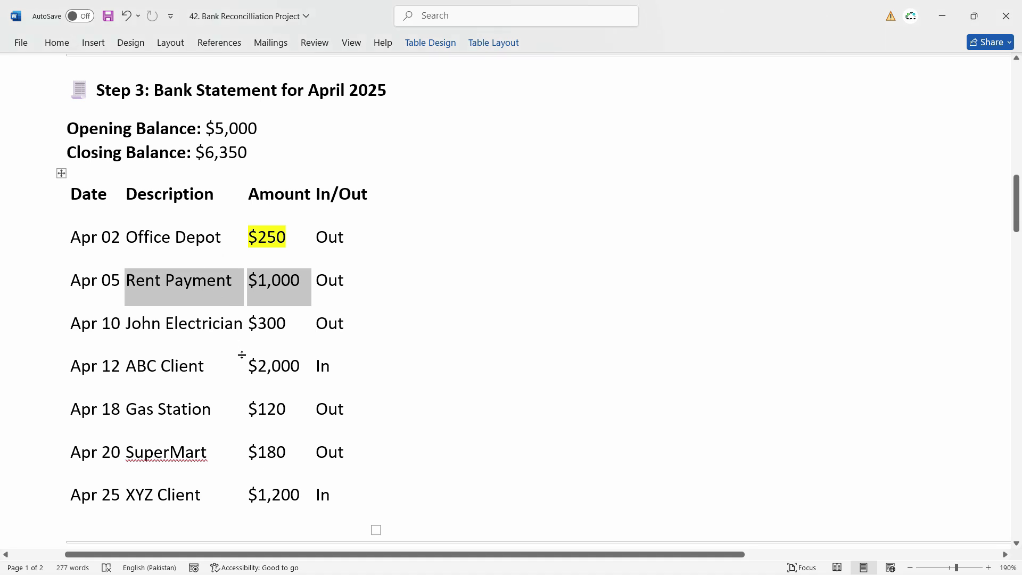
drag(340, 323, 87, 292)
click(56, 42)
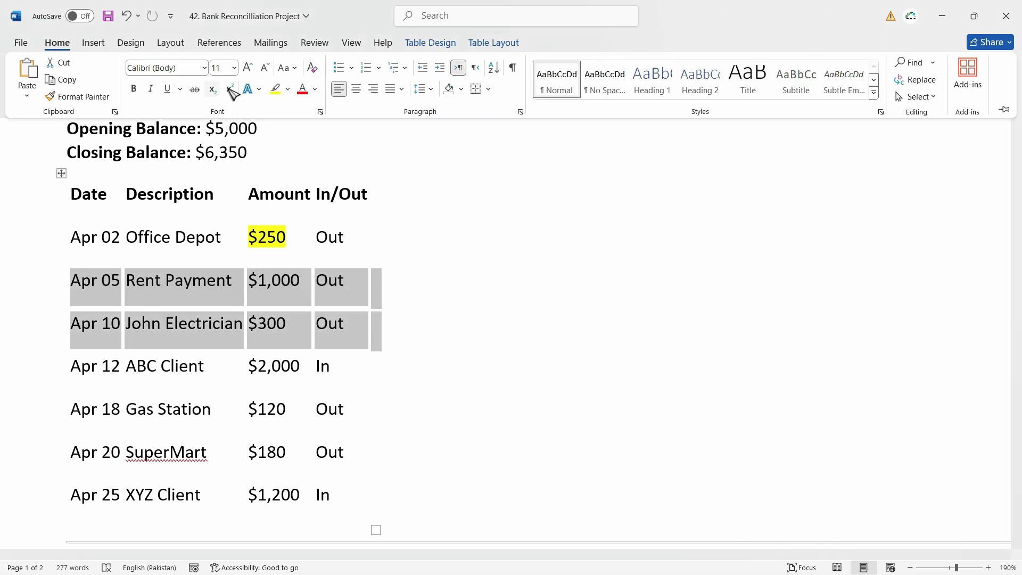
click(276, 89)
Step: Mark the 2,000.00 ABC Client deposit as cleared in QuickBooks, and highlight the Apr 12 ABC Client row in yellow in the Word statement
scroll(295, 246, down, 3)
click(295, 245)
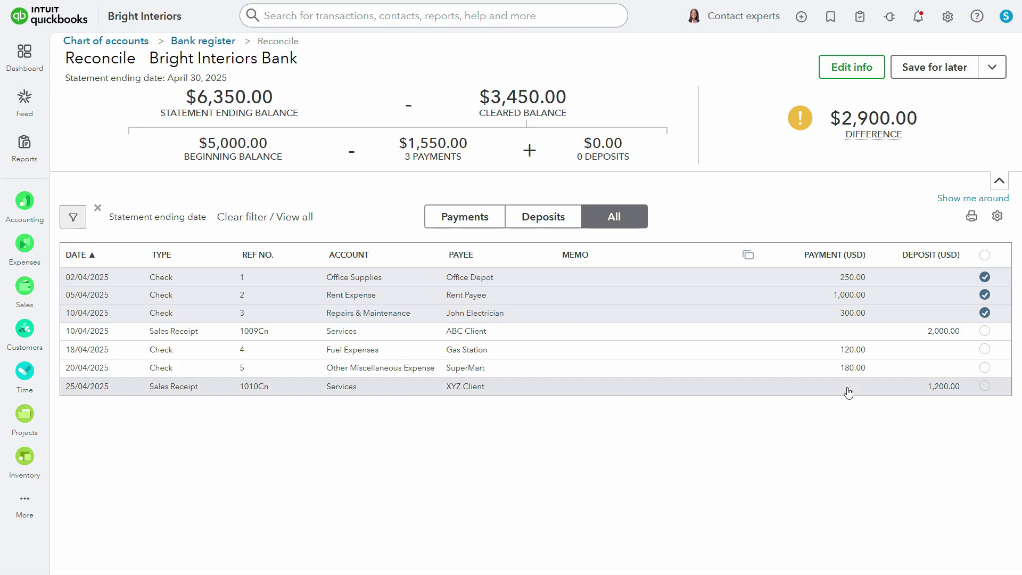
click(985, 332)
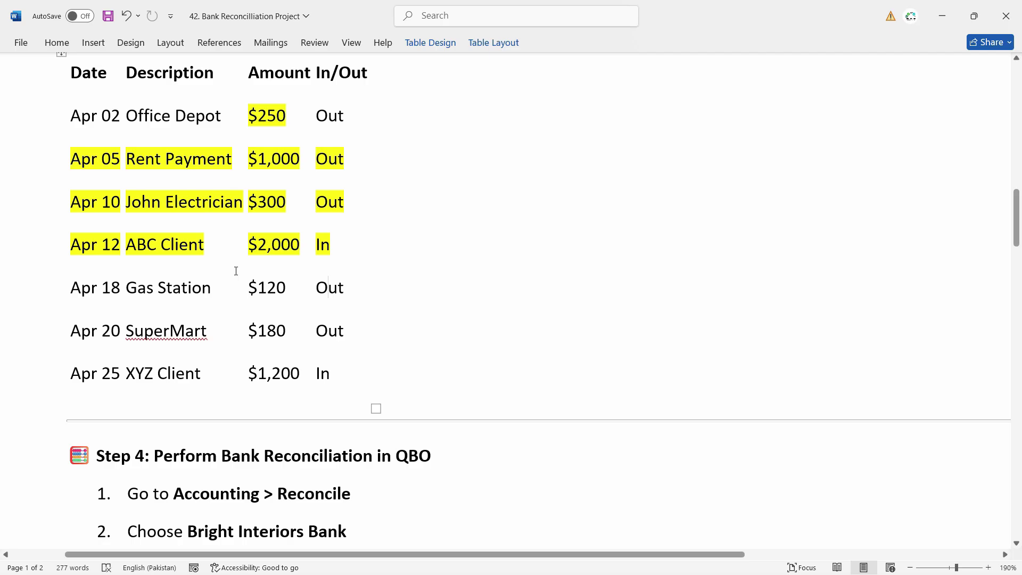
Step: Highlight the Apr 18 Gas Station row in yellow in the Word bank statement
drag(350, 288, 80, 287)
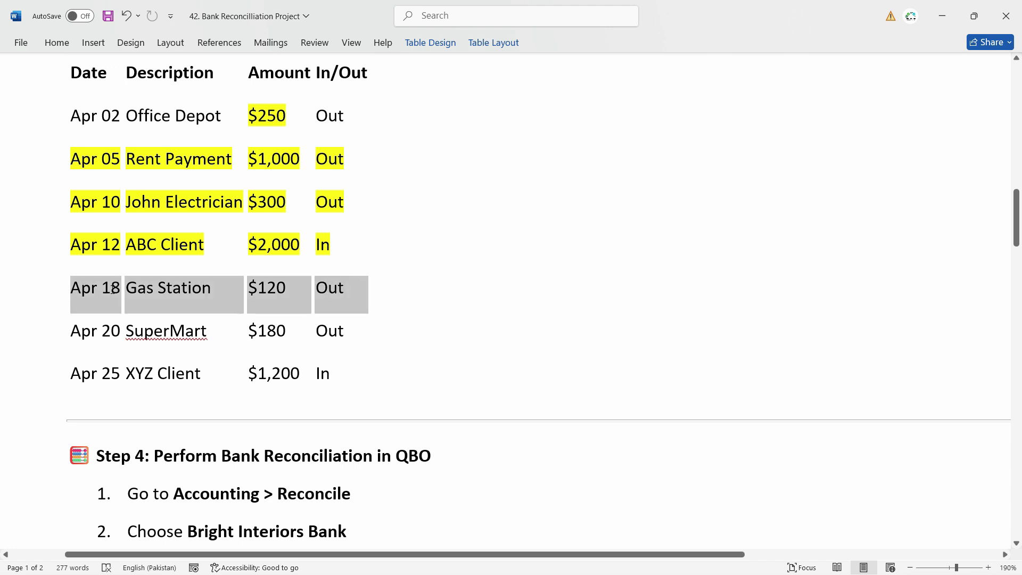
click(57, 42)
click(275, 88)
key(Left)
scroll(372, 383, down, 3)
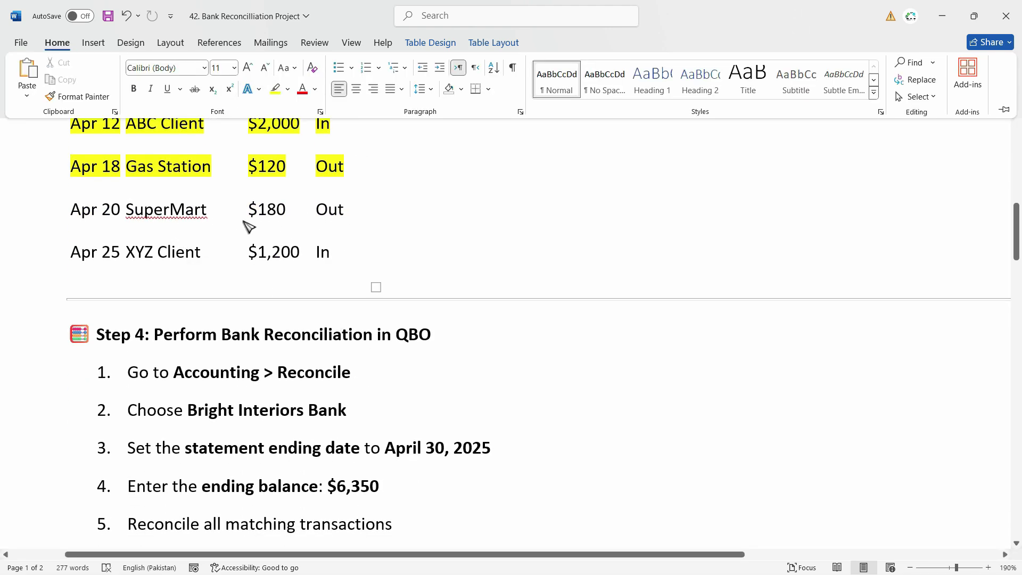
Step: Mark the 20/04/2025 SuperMart payment as cleared in QuickBooks, and highlight the Apr 20 SuperMart row in yellow in the Word statement
key(alt+Tab)
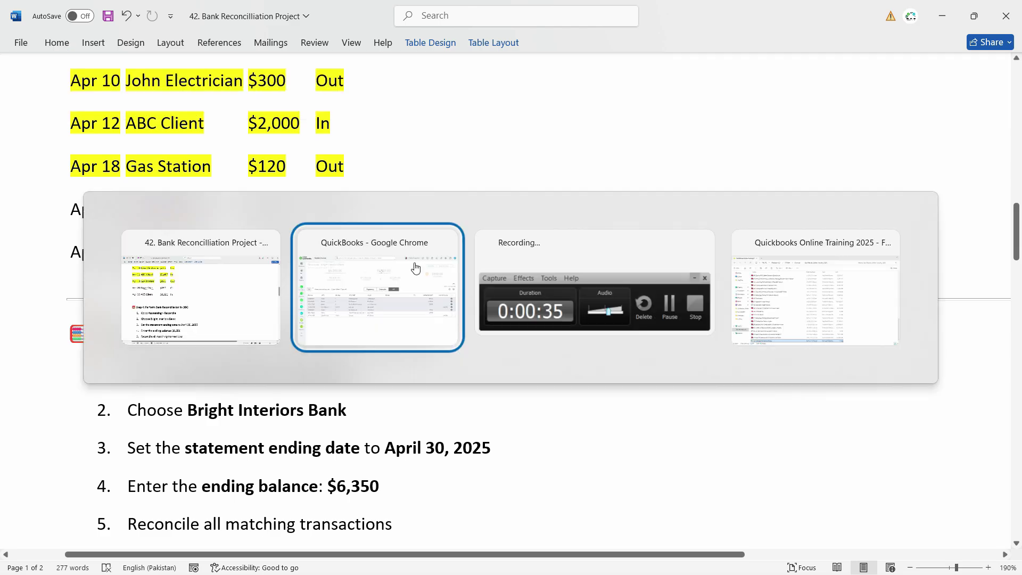
click(984, 366)
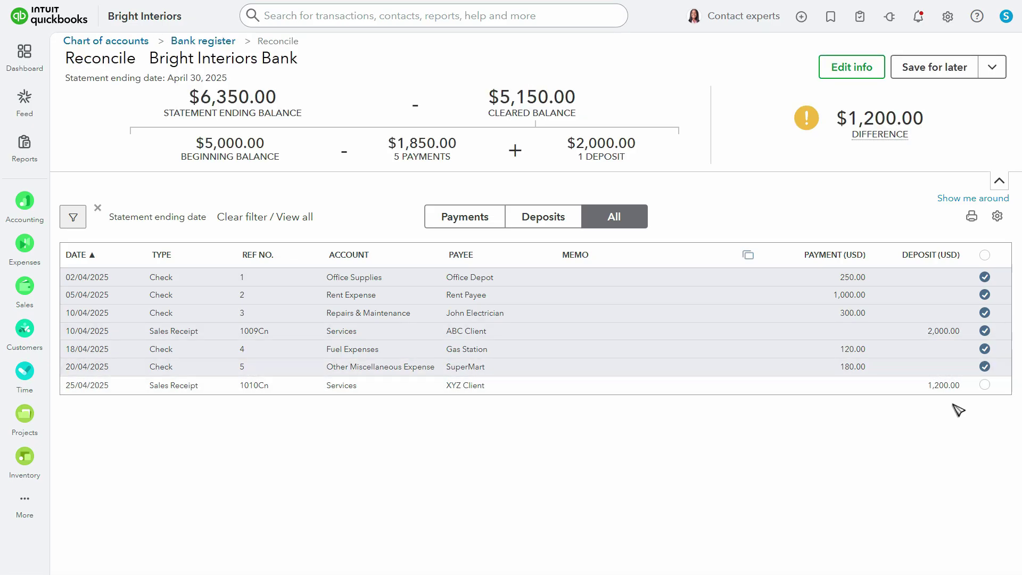
key(alt+Tab)
drag(337, 224, 95, 204)
click(57, 43)
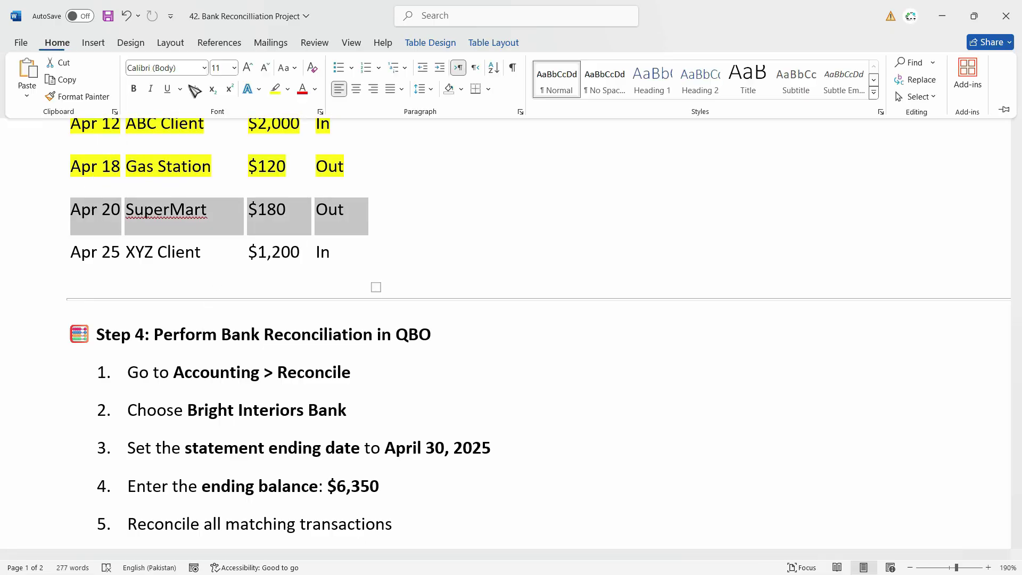
click(274, 92)
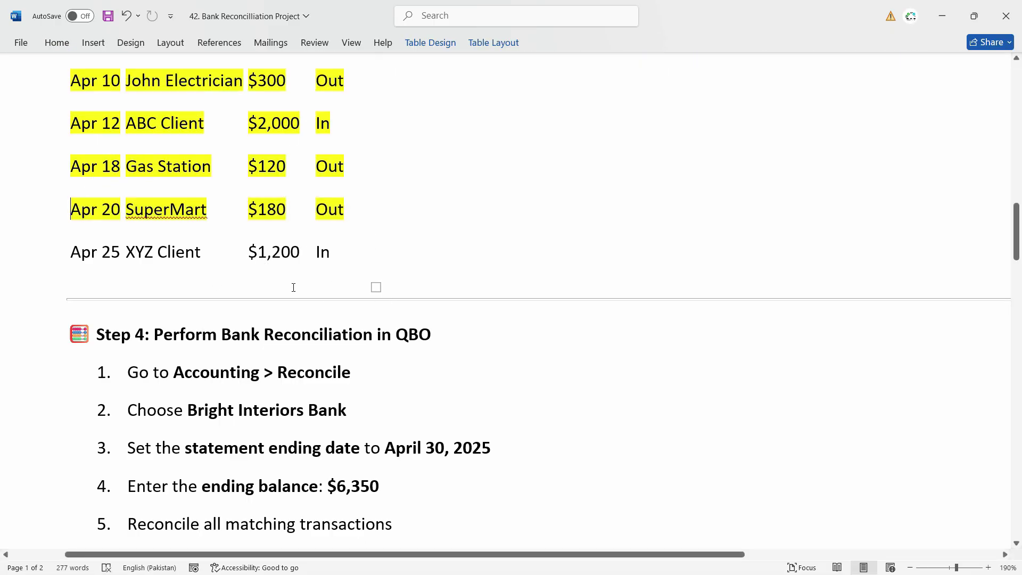
Step: Check the 25/04/2025 XYZ Client deposit in QuickBooks, and highlight the XYZ Client description in yellow in the Word bank statement
key(alt+Tab)
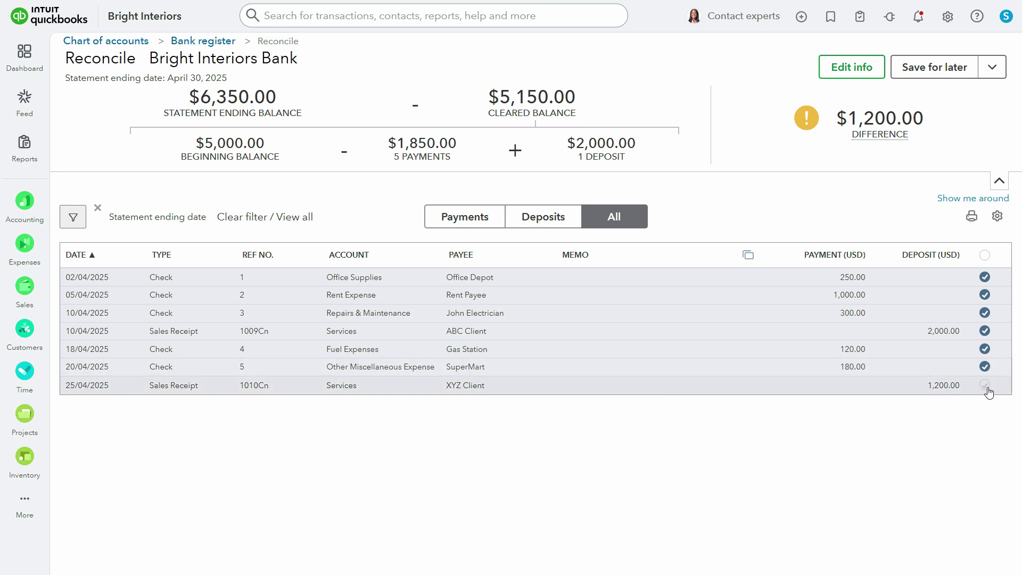
key(alt+Tab)
drag(334, 253, 126, 229)
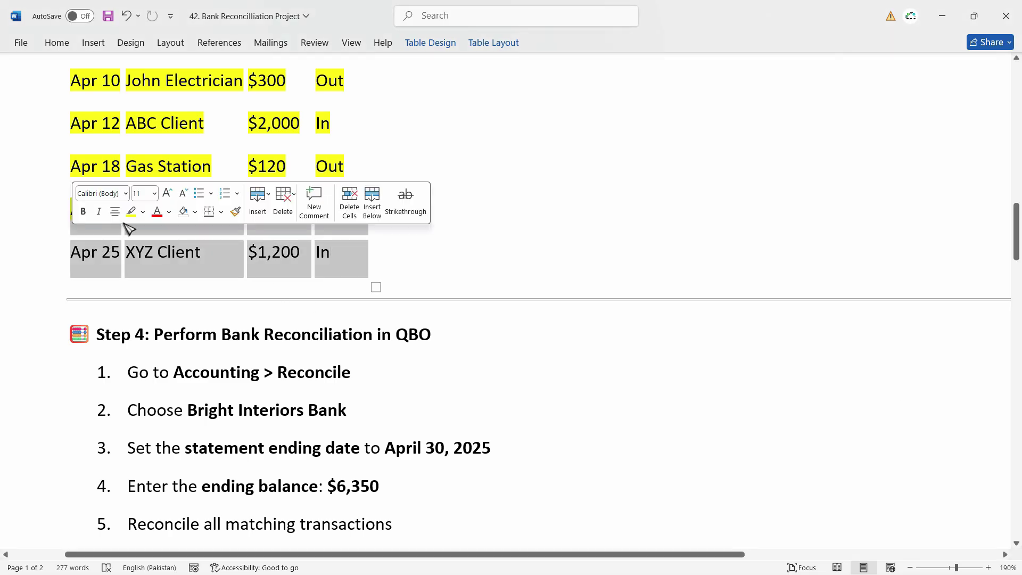
click(185, 252)
triple_click(186, 253)
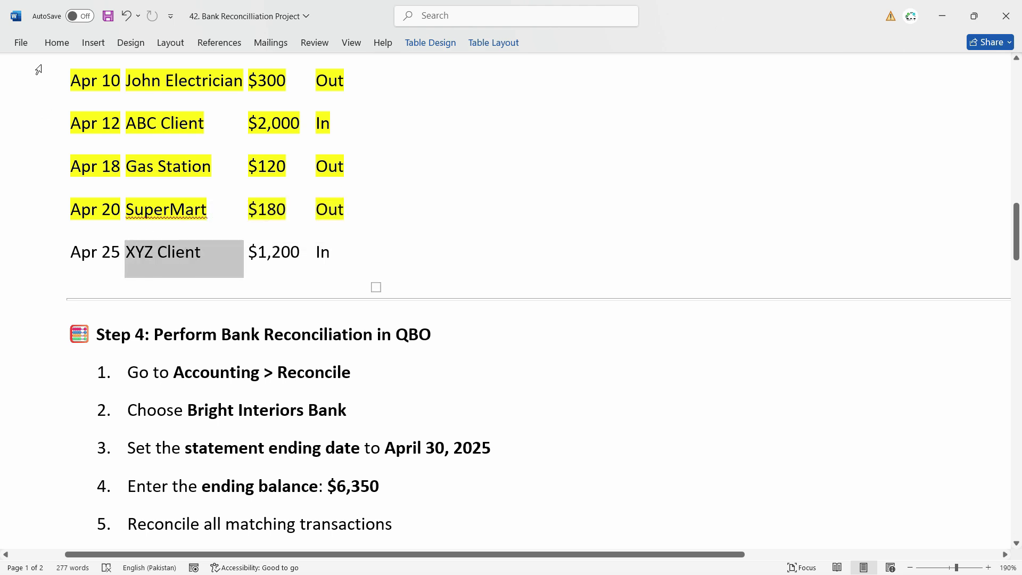
click(57, 43)
click(275, 89)
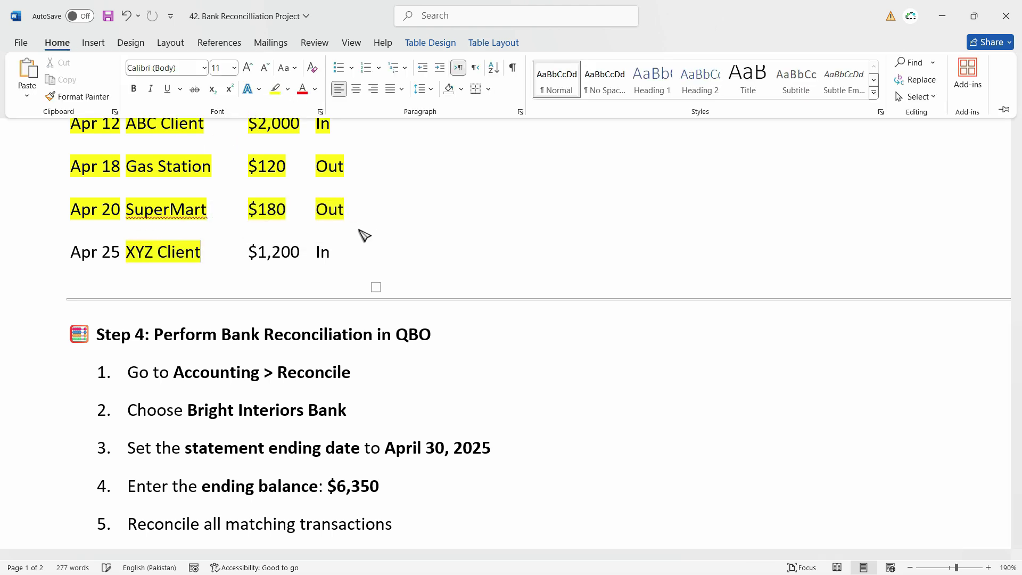
Step: Highlight the $1,200 XYZ Client amount in yellow in Word, and mark the 25/04/2025 XYZ Client deposit as cleared in QuickBooks
click(250, 256)
triple_click(251, 256)
click(57, 43)
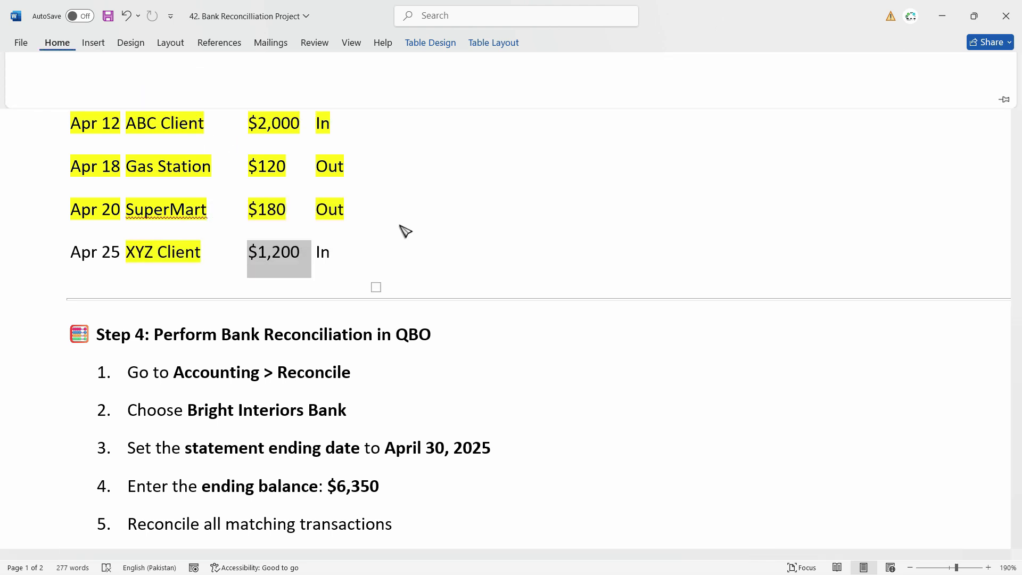
click(275, 88)
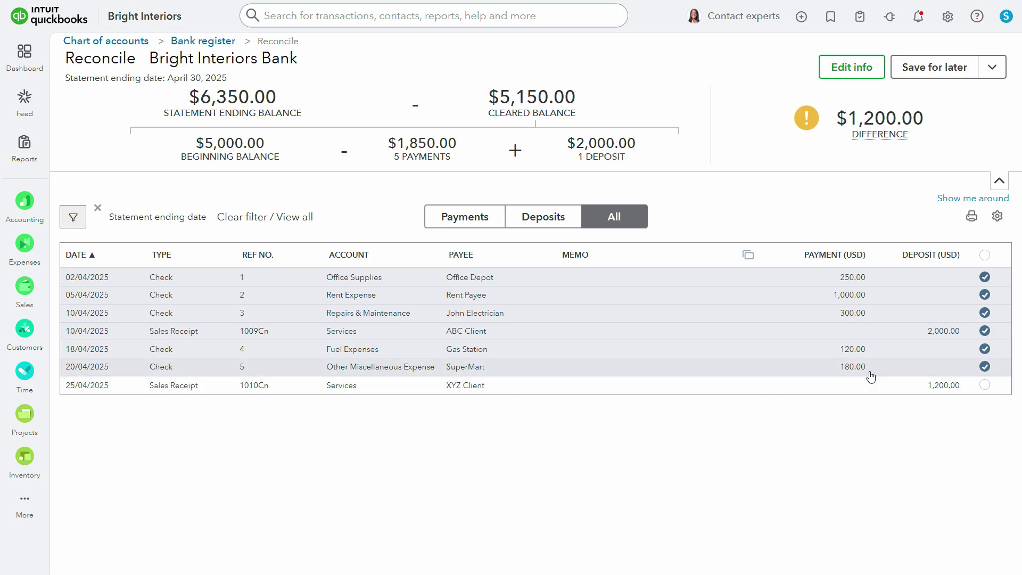
click(984, 385)
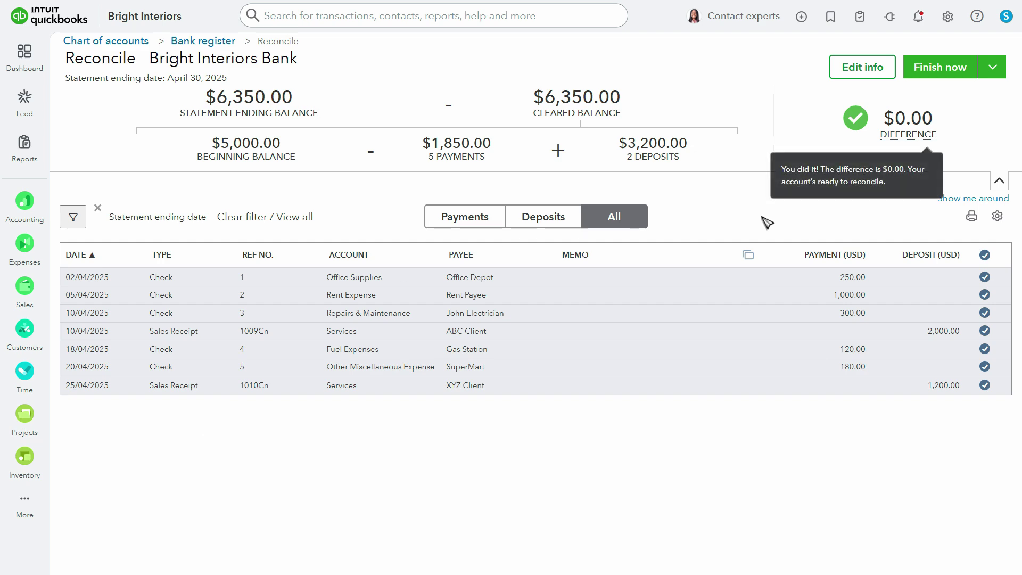
Step: Review the Step 3 bank statement in the Word document against the Step 2 list of April 2025 QuickBooks transactions
key(alt+Tab)
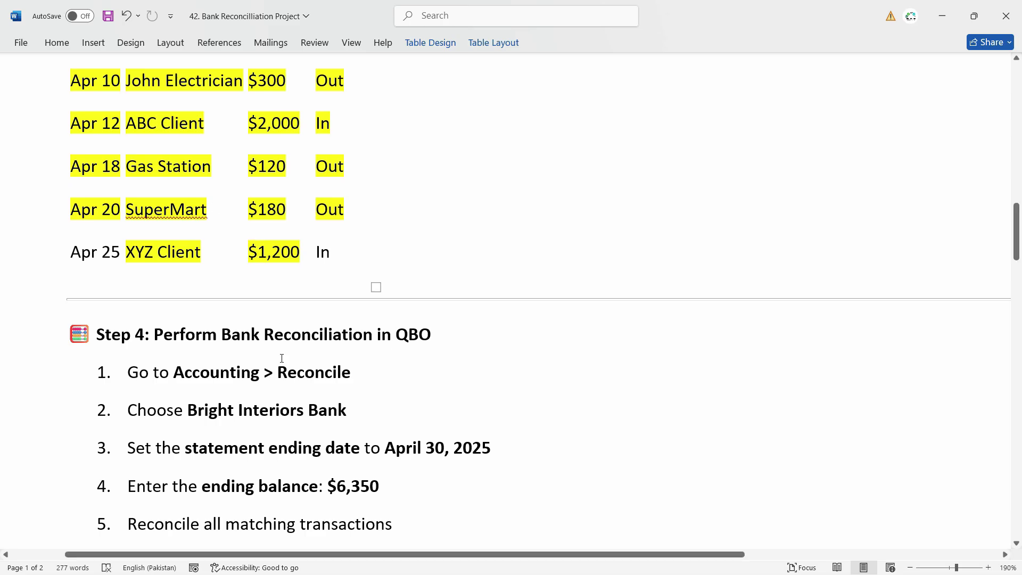
scroll(281, 356, up, 5)
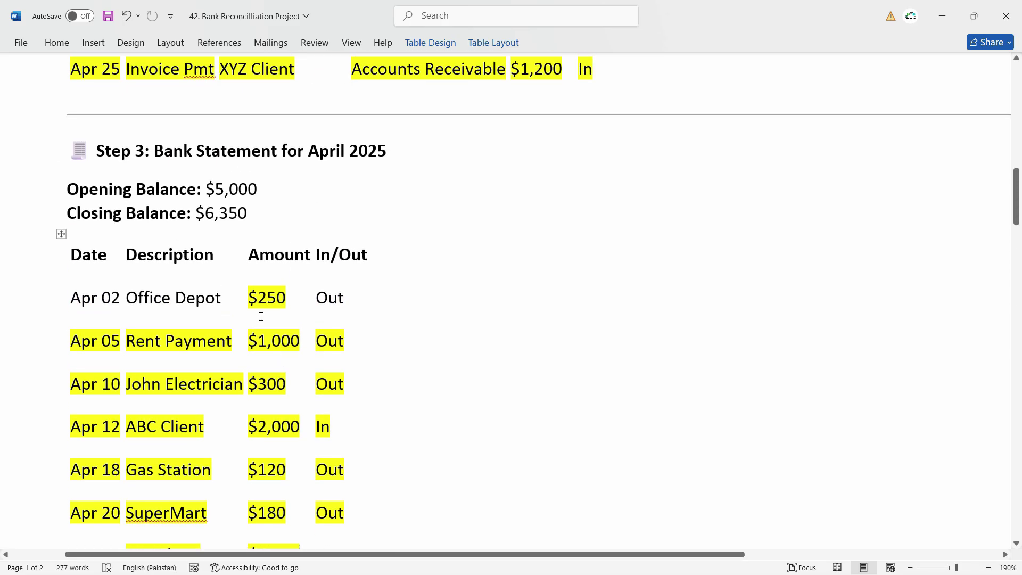
scroll(355, 330, down, 3)
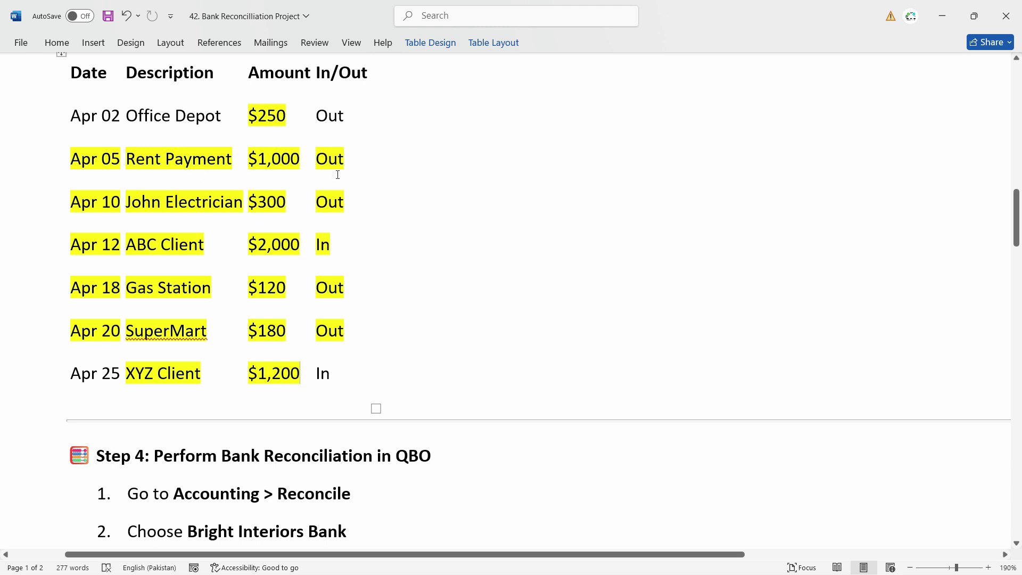
scroll(368, 219, up, 3)
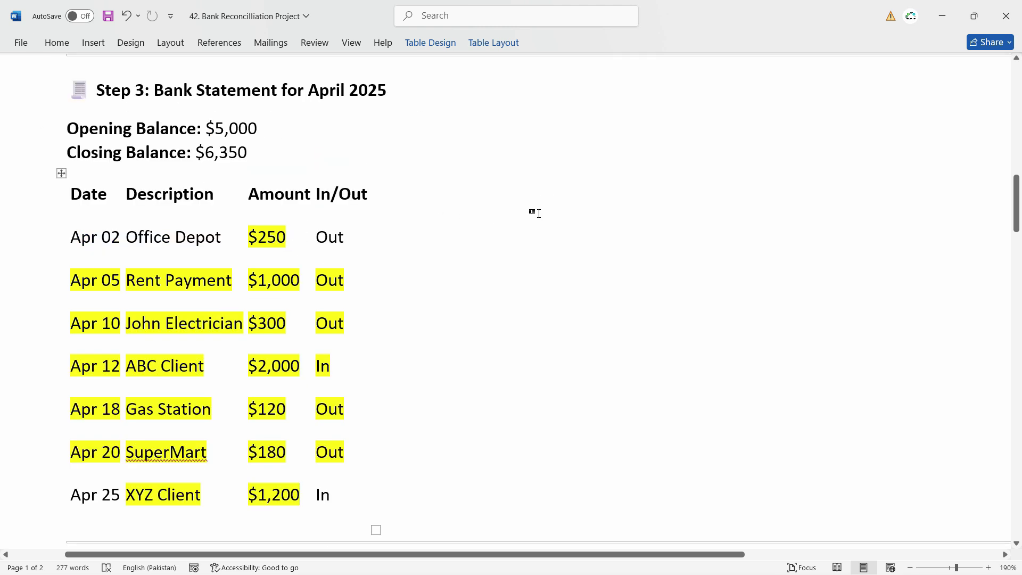
scroll(381, 297, down, 4)
scroll(384, 297, up, 3)
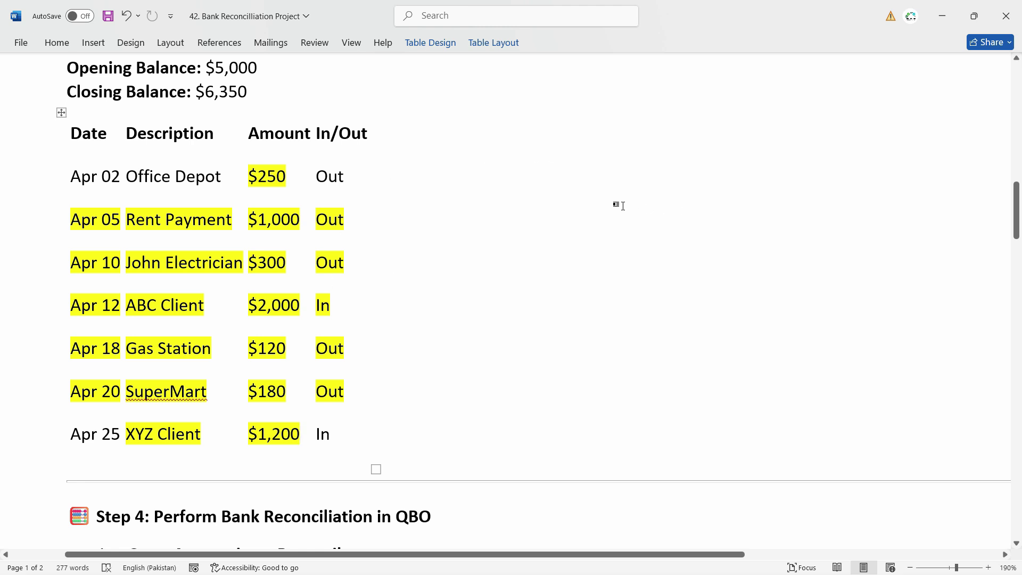
scroll(273, 180, up, 5)
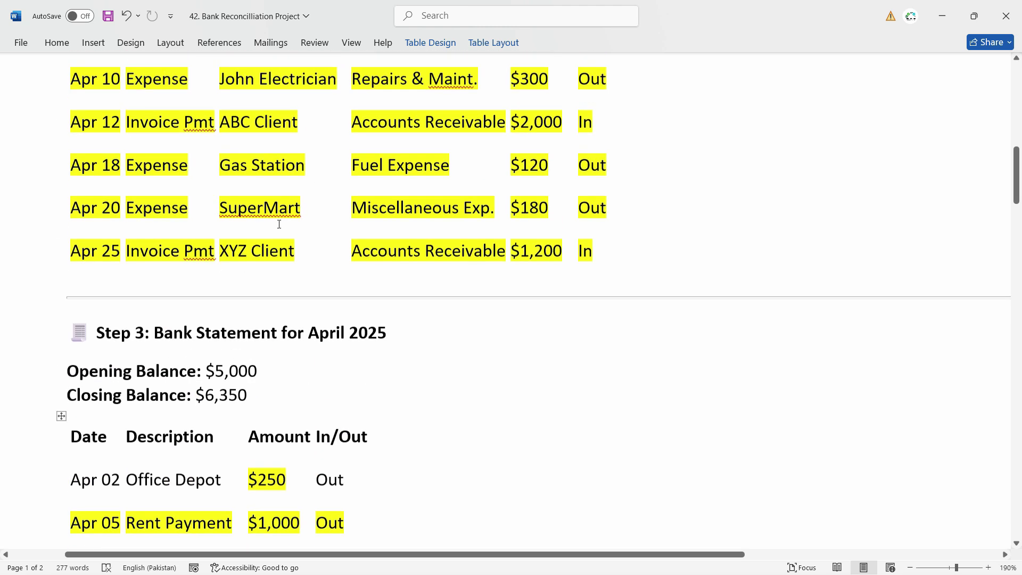
scroll(436, 301, down, 6)
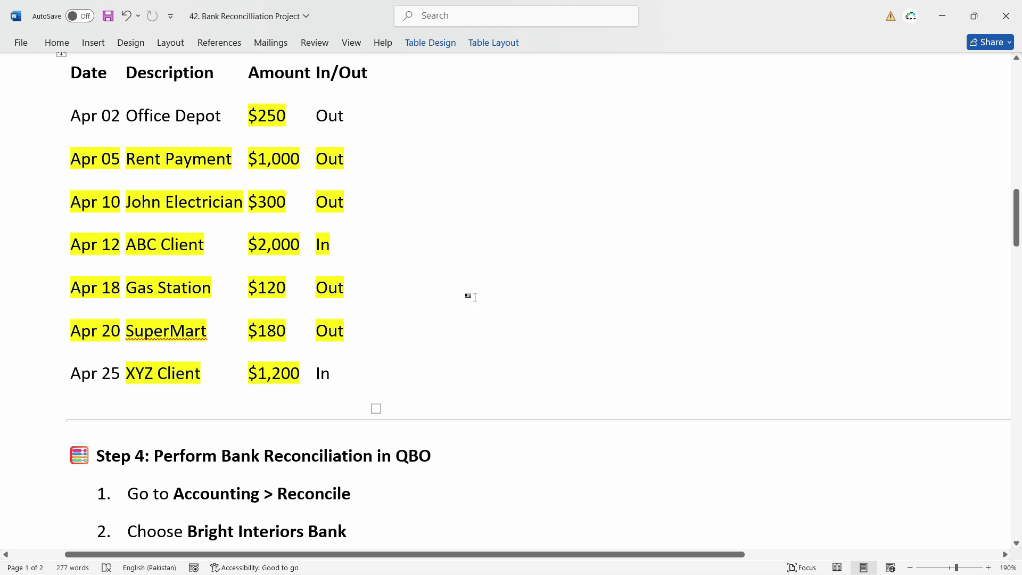
scroll(473, 293, up, 8)
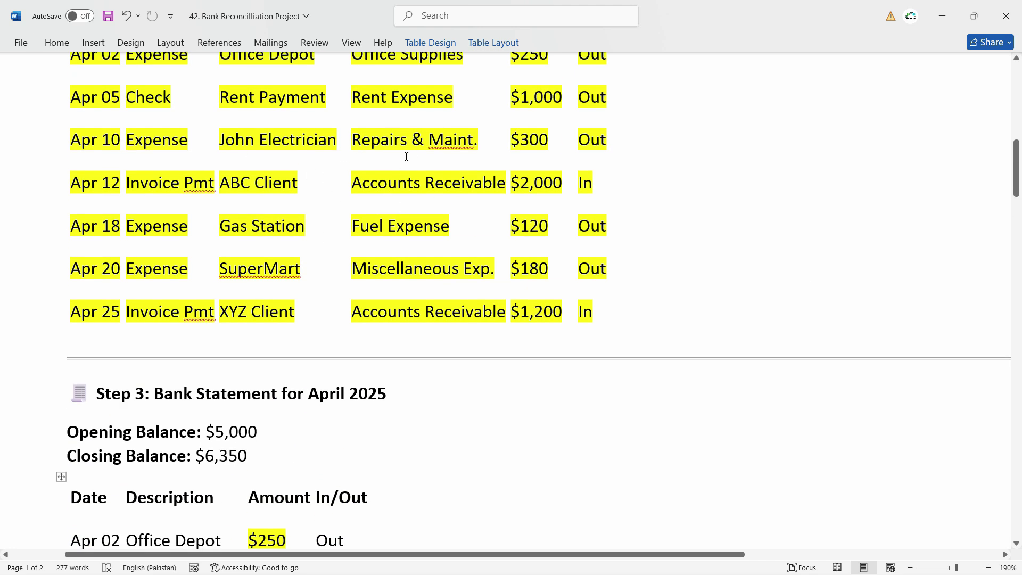
scroll(440, 258, down, 7)
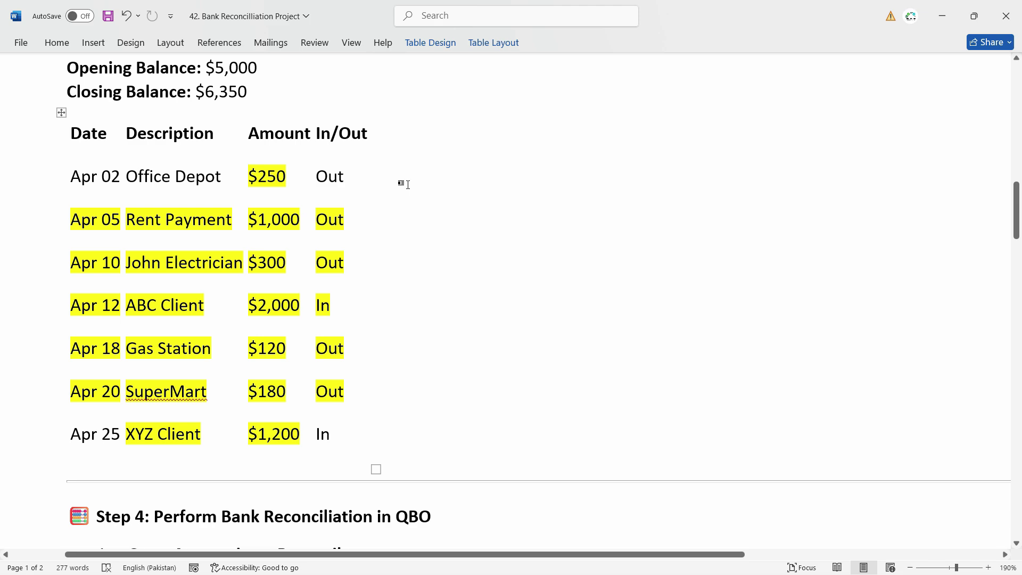
scroll(508, 200, up, 6)
scroll(508, 200, down, 7)
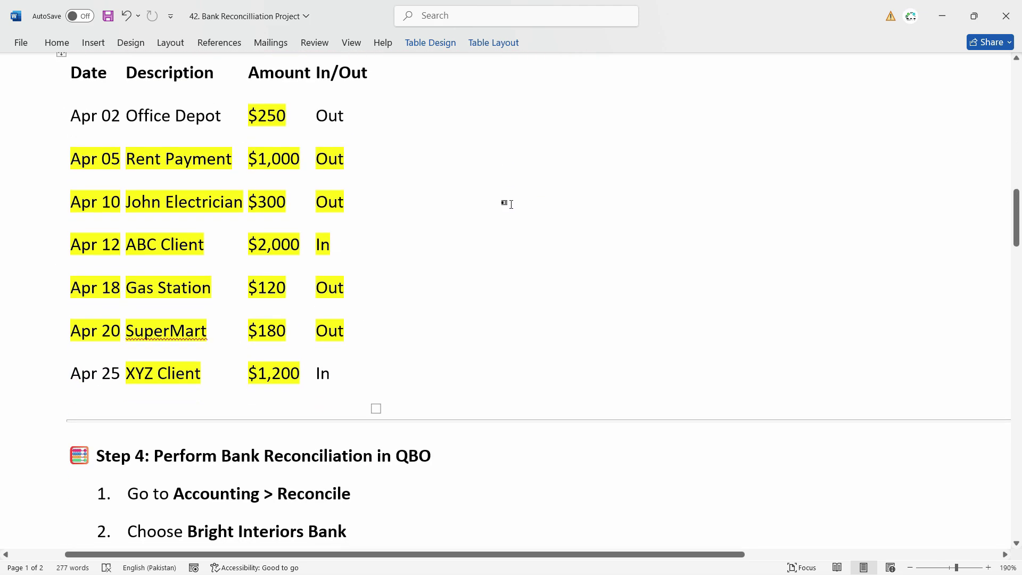
scroll(508, 202, up, 4)
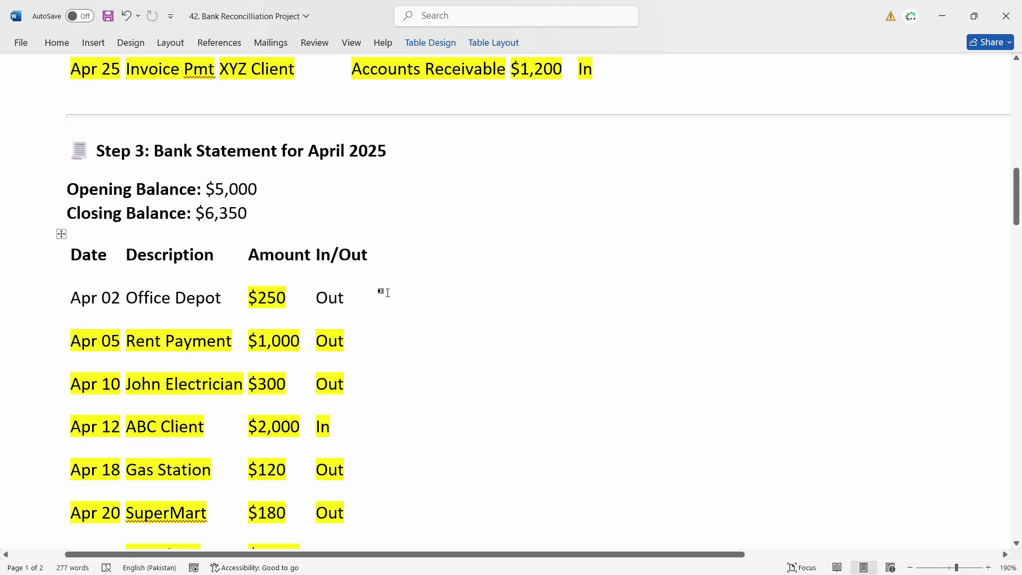
scroll(386, 294, up, 7)
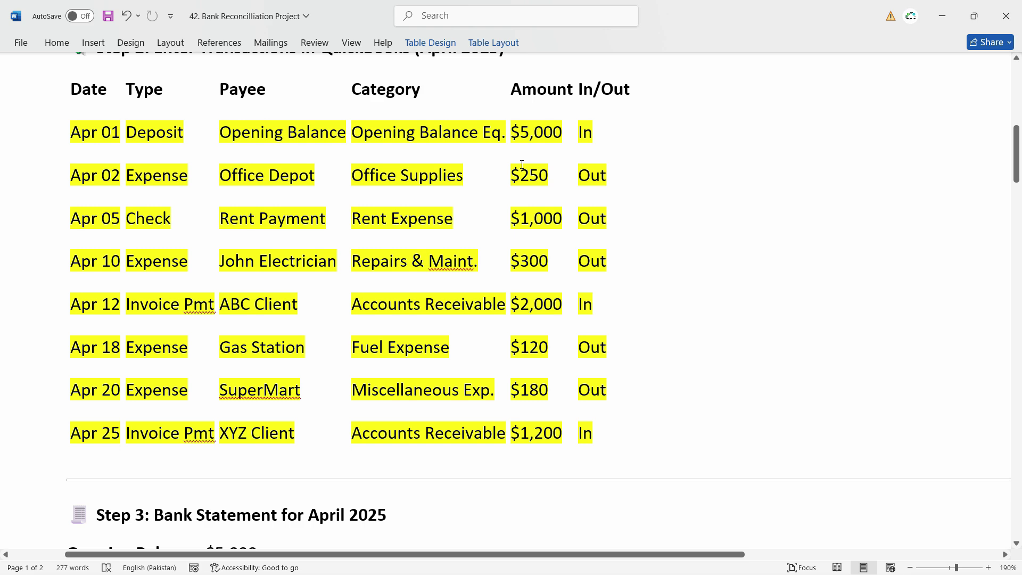
scroll(523, 225, down, 6)
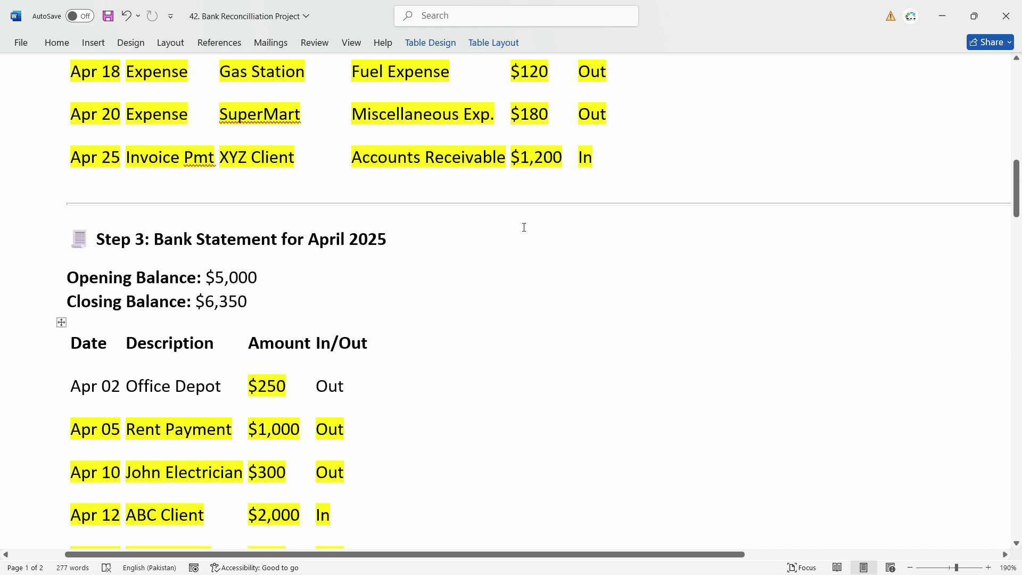
scroll(524, 225, up, 5)
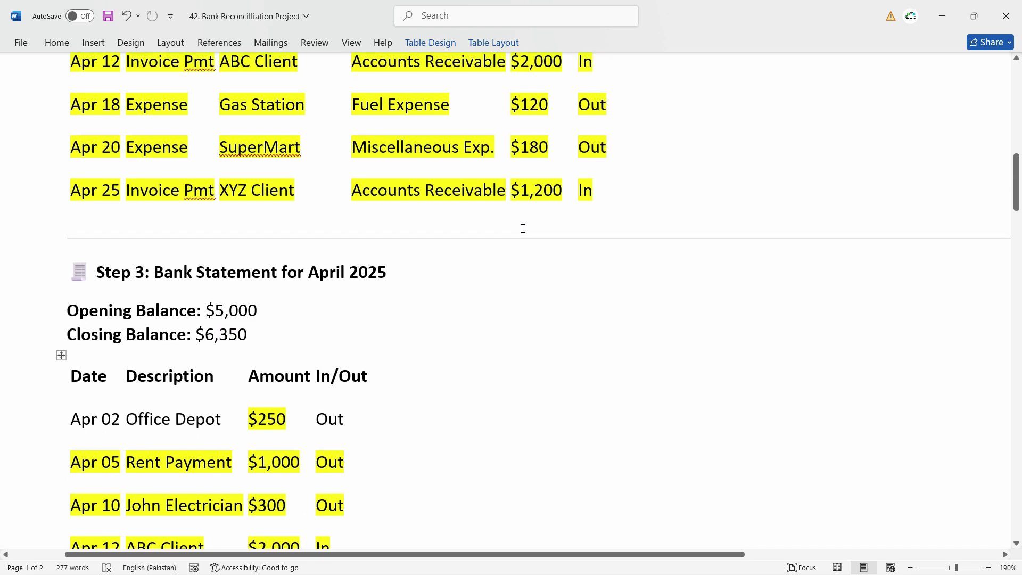
scroll(522, 233, down, 6)
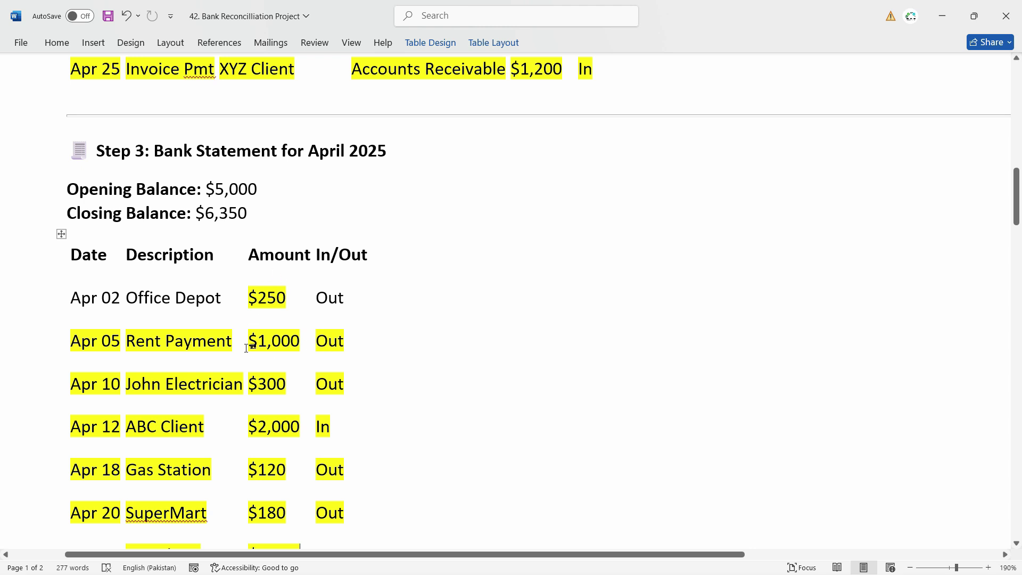
Step: Compare the amounts and In/Out entries of the Step 2 transactions with the Step 3 statement rows in the Word document
scroll(410, 301, up, 5)
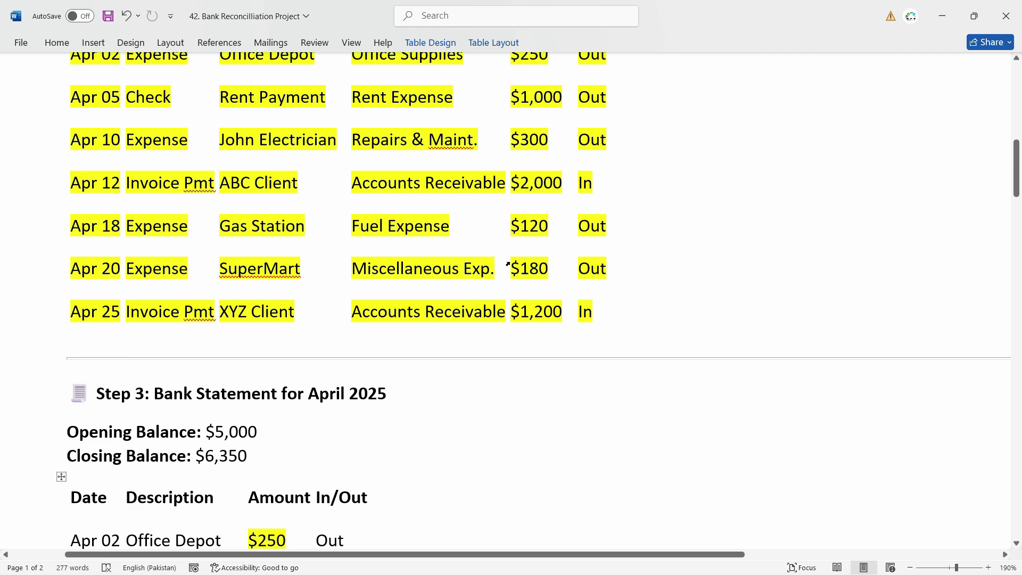
scroll(490, 263, down, 7)
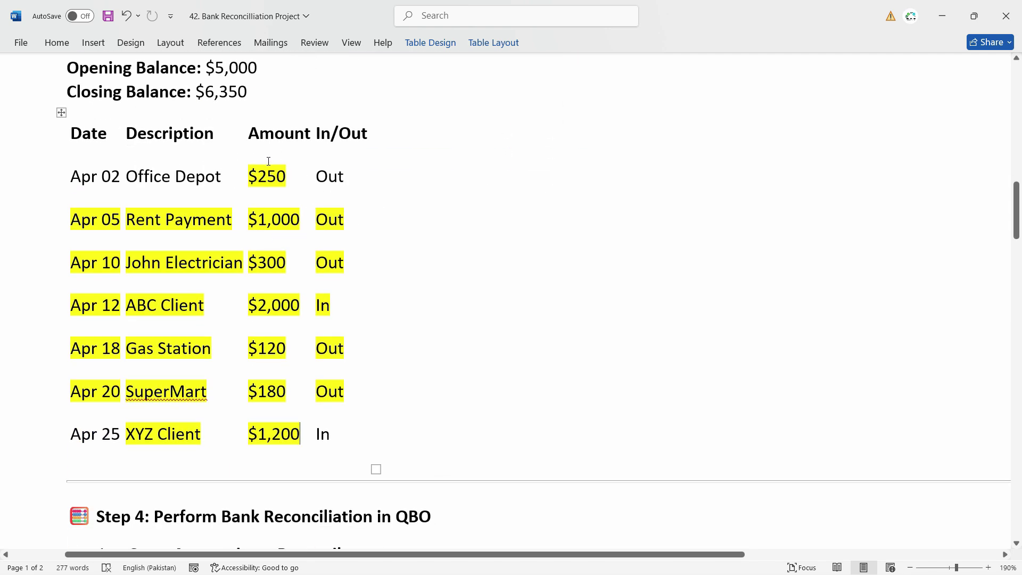
scroll(664, 219, up, 5)
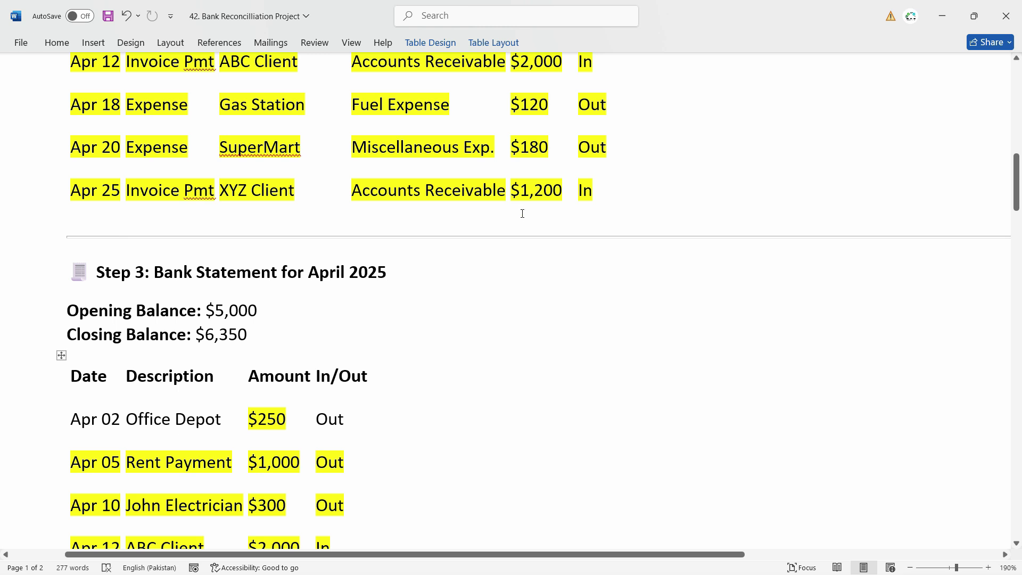
scroll(485, 391, down, 6)
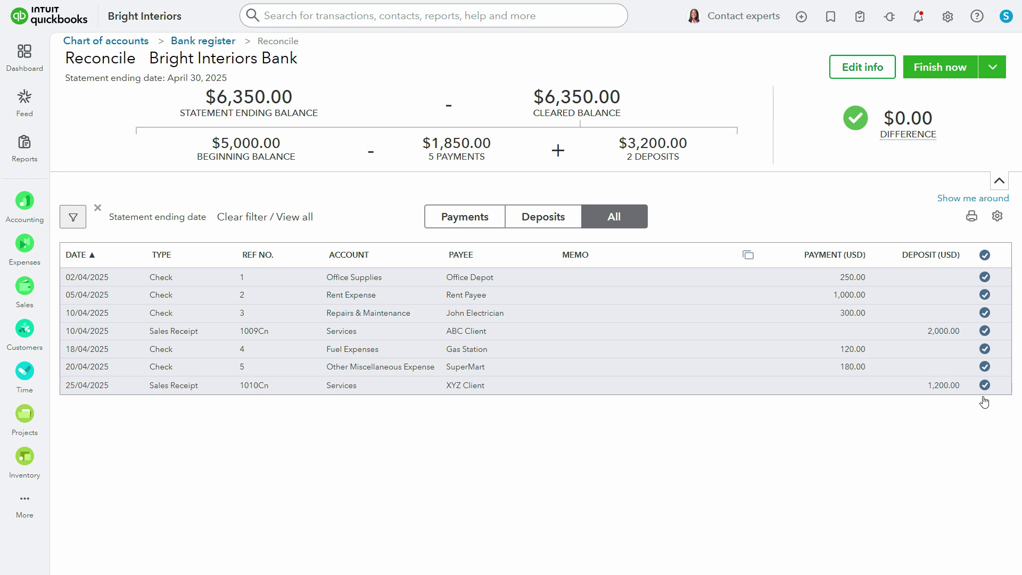
Step: Switch to QuickBooks, finish the Bright Interiors Bank reconciliation for the statement ending April 30, 2025, and dismiss the completion message
mouse_move(908, 133)
click(932, 70)
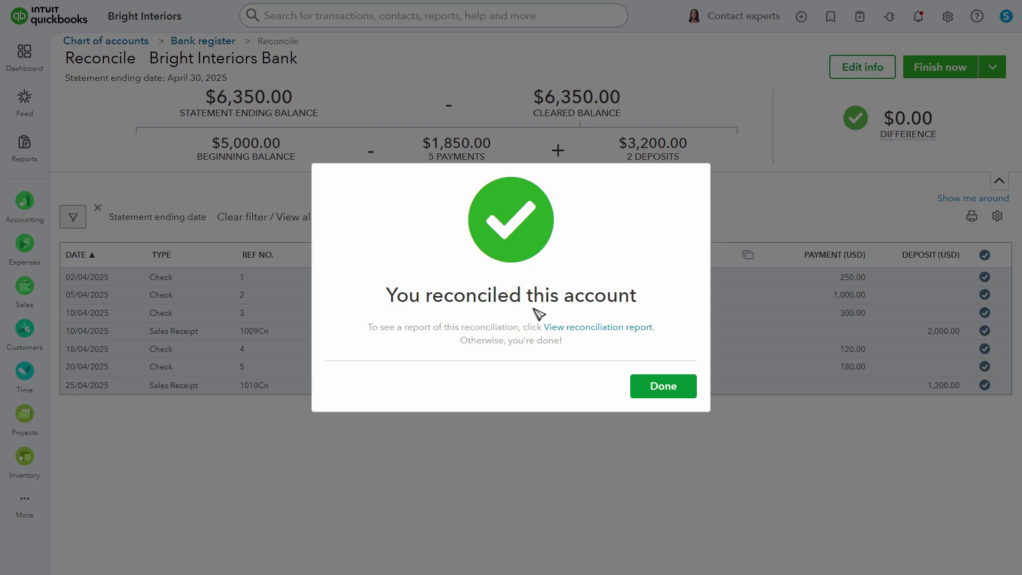
click(659, 387)
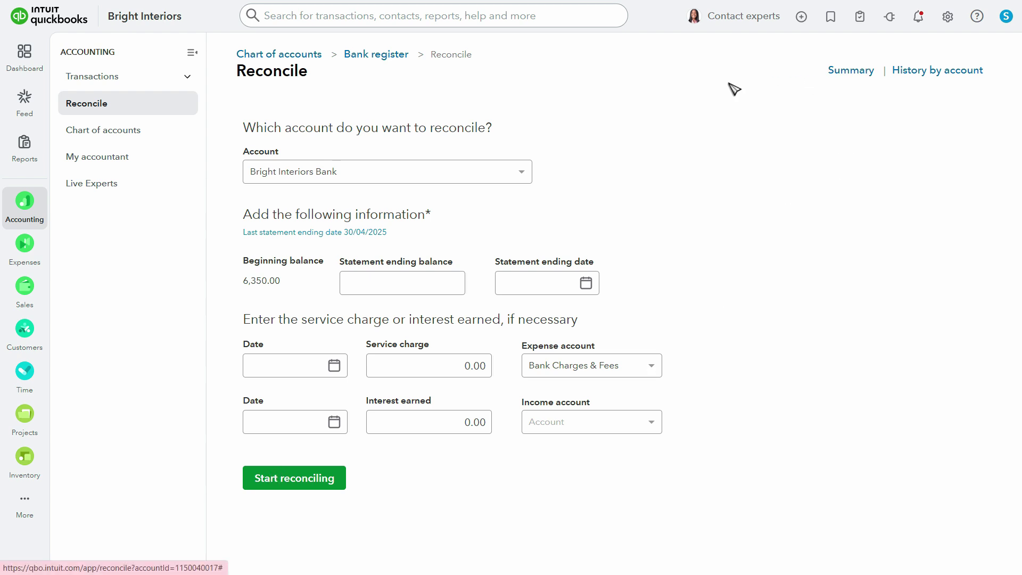
Step: Open the Bright Interiors Bank reconciliation report for 30/04/2025 from the reconciliation summary and examine its summary and cleared transactions
click(850, 70)
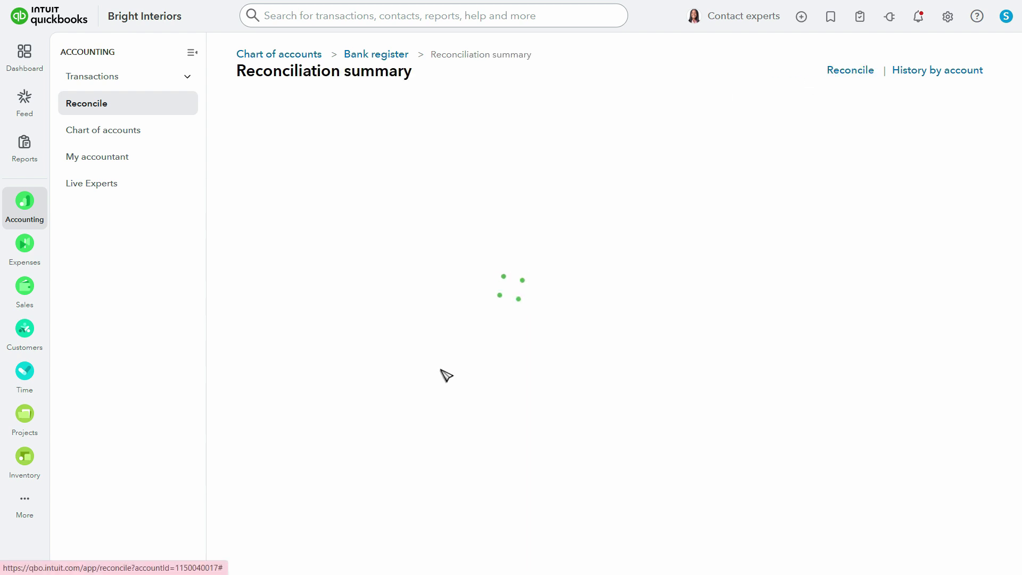
click(707, 250)
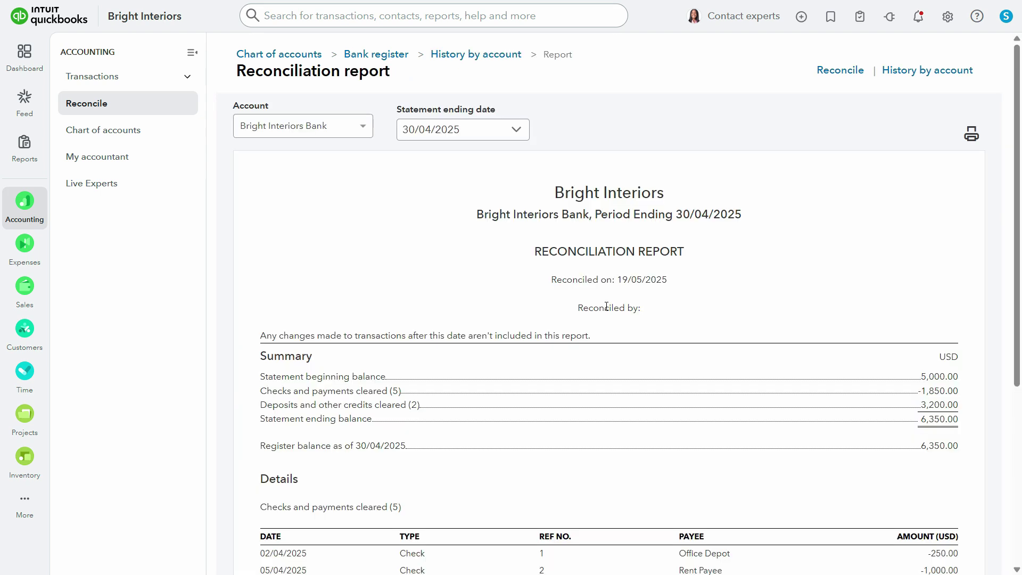
scroll(746, 305, down, 3)
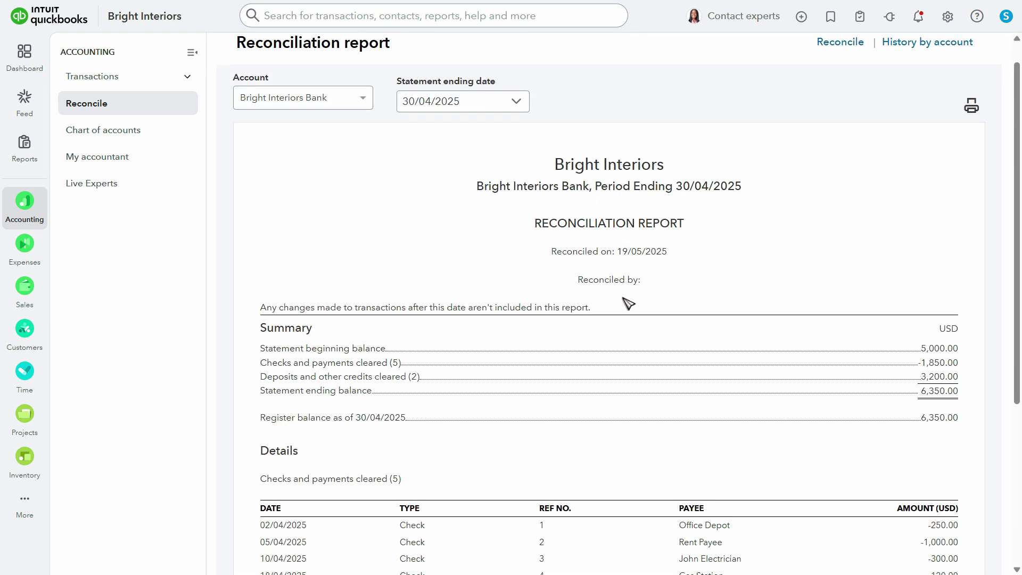
scroll(623, 303, down, 5)
scroll(622, 314, up, 5)
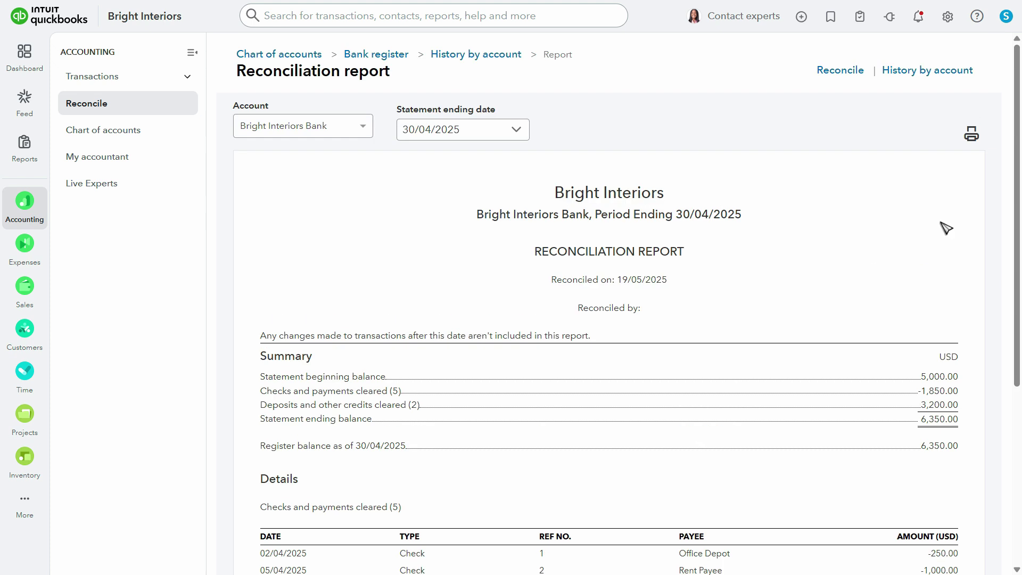
Step: Open the printable version of the reconciliation report, check its print preview, and cancel printing to view the report page
click(972, 135)
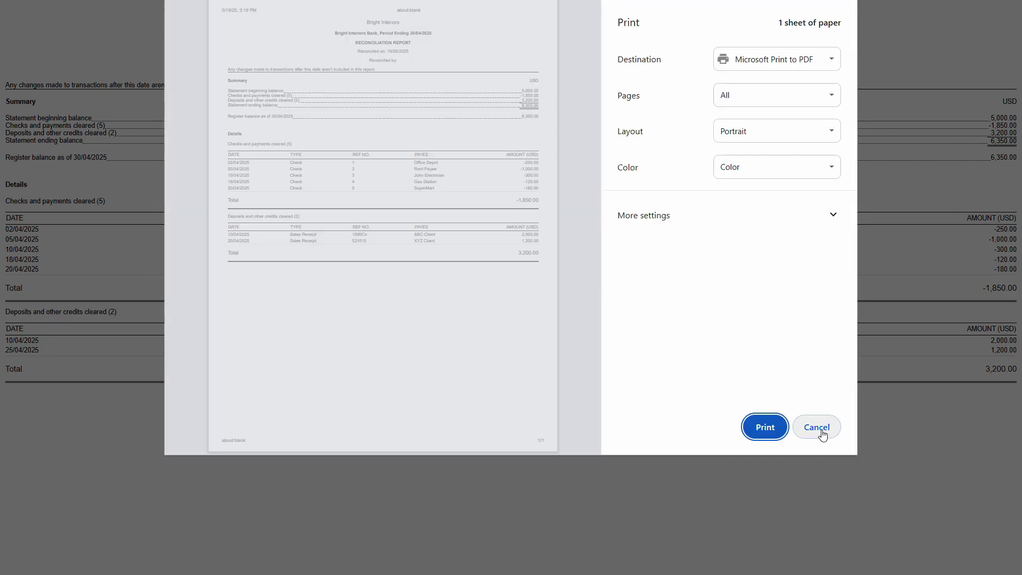
click(821, 432)
mouse_move(303, 4)
click(511, 47)
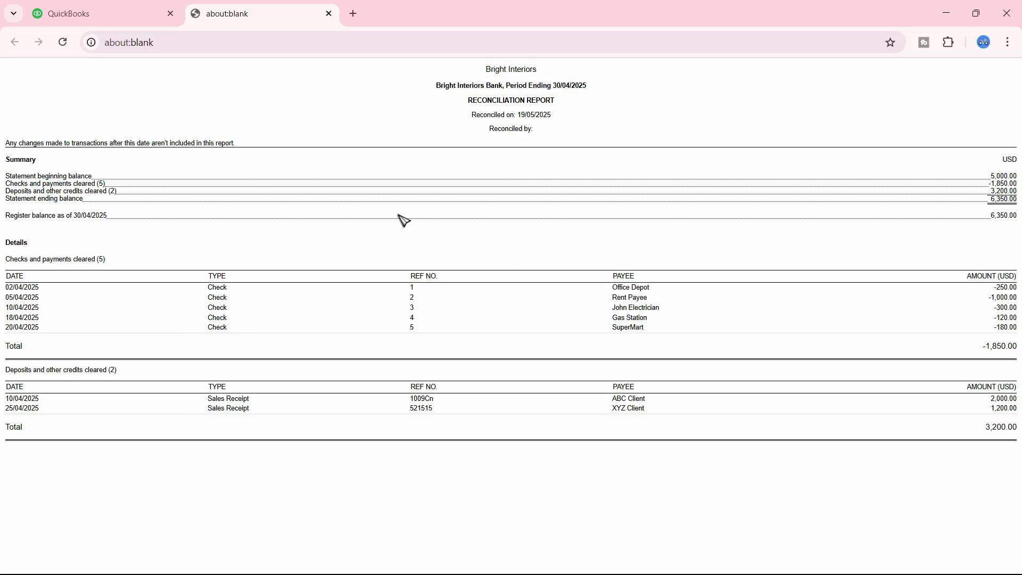